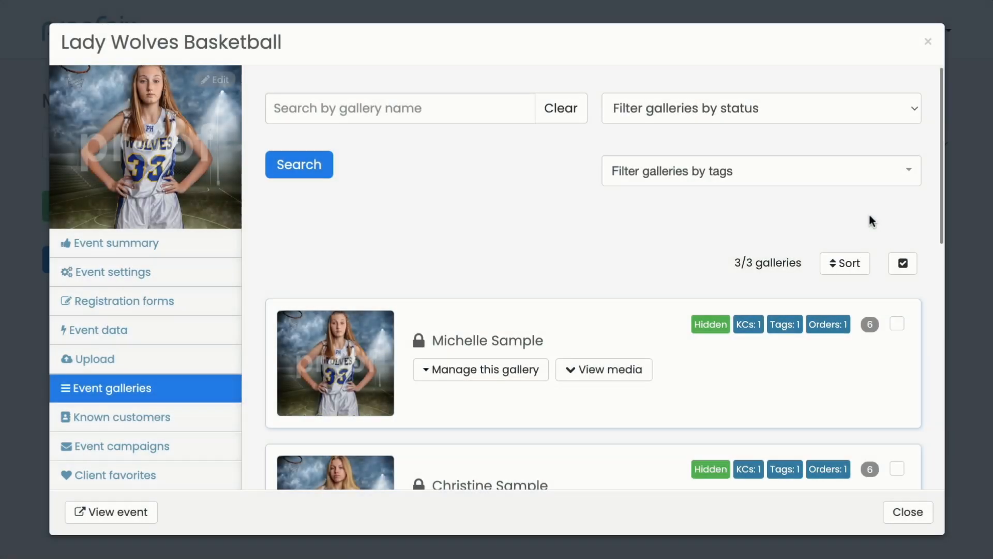
Step: Review the event's galleries and its known customer, including that customer's connected galleries and orders
scroll(869, 217, down, 2)
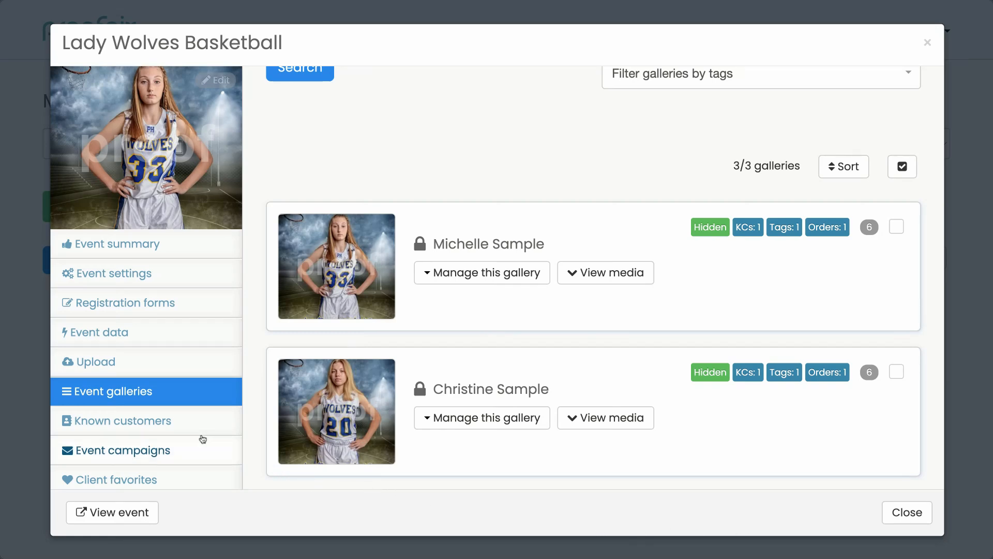
click(158, 423)
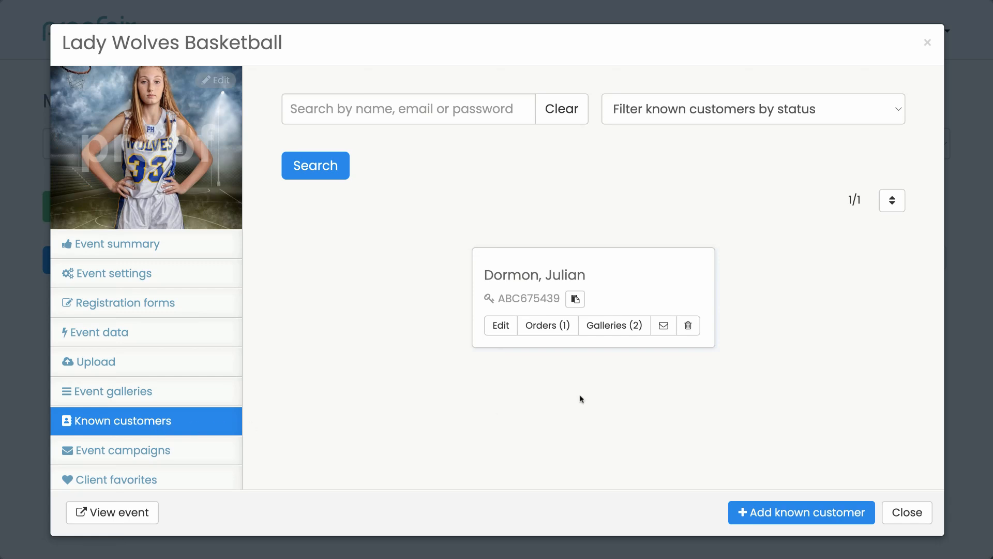
click(627, 331)
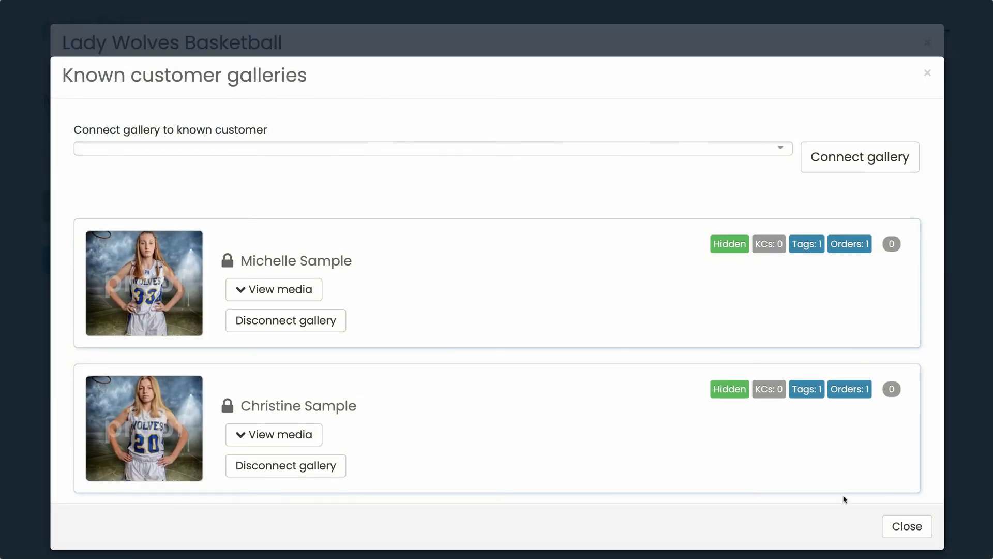
click(901, 527)
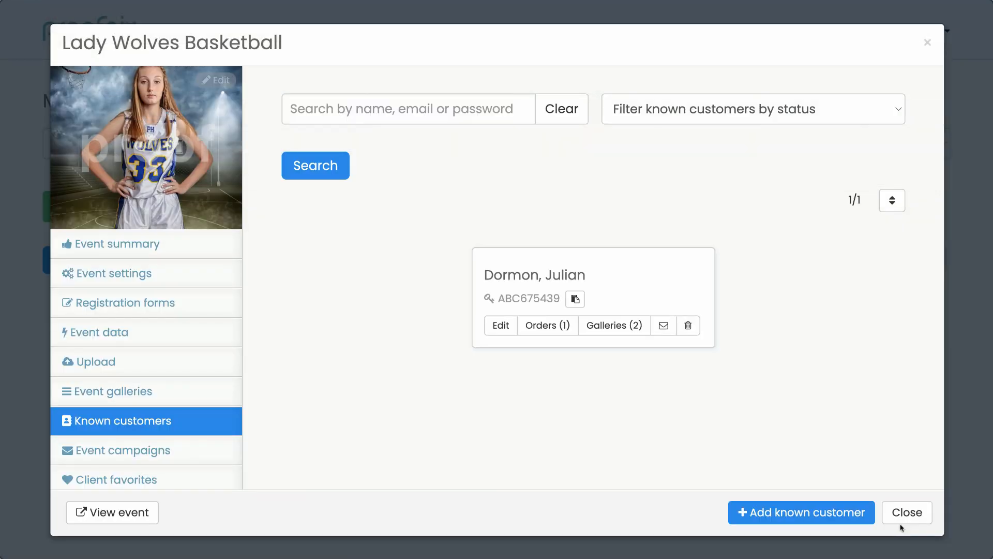
click(546, 336)
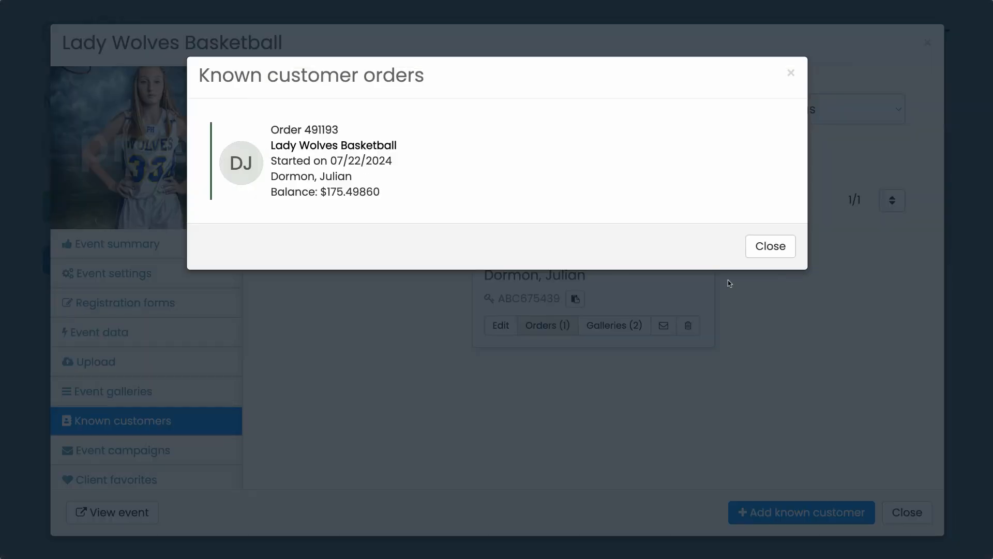
click(770, 247)
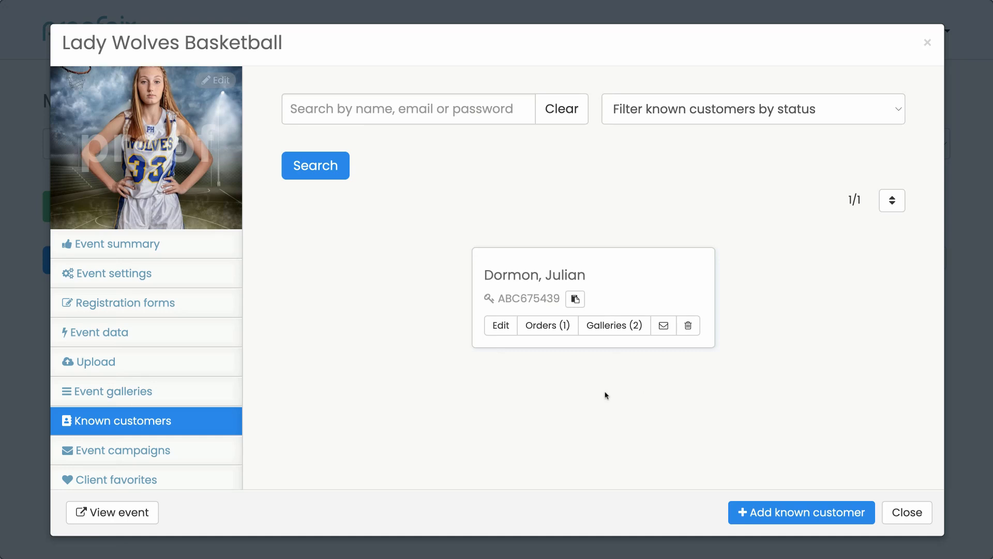
Step: Create a registration form for the Lady Wolves Basketball event named "Lady wolves photo day registration."
click(179, 309)
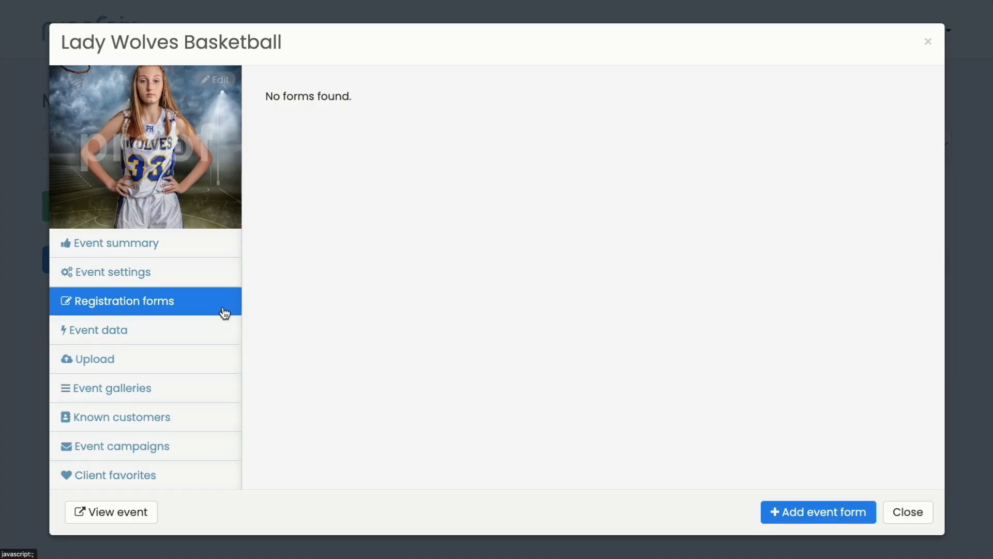
click(812, 517)
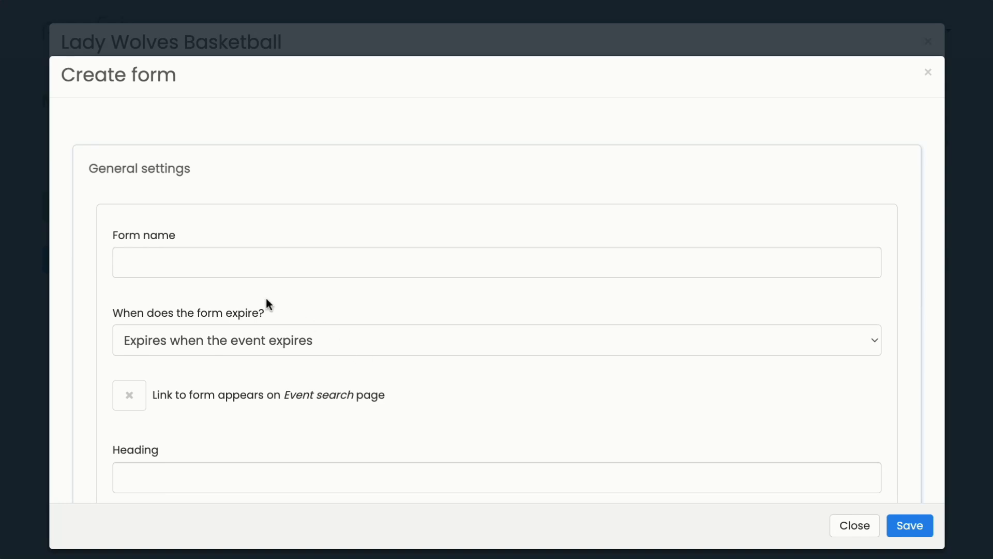
click(248, 263)
text(Lady wolves photo day registration.)
Step: Set the form to expire at the end of the event shoot, so registrations can happen during the shoot
scroll(400, 200, down, 2)
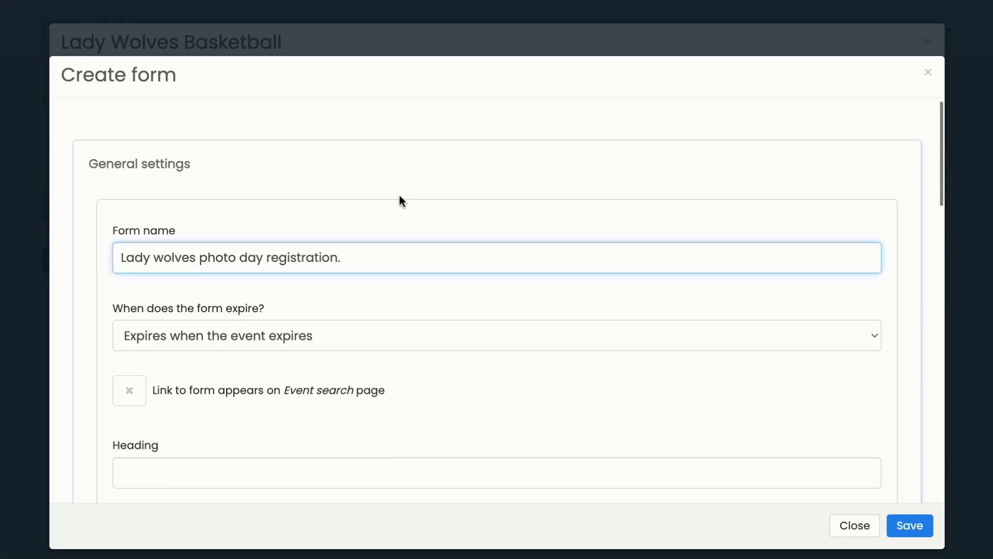
scroll(399, 195, down, 1)
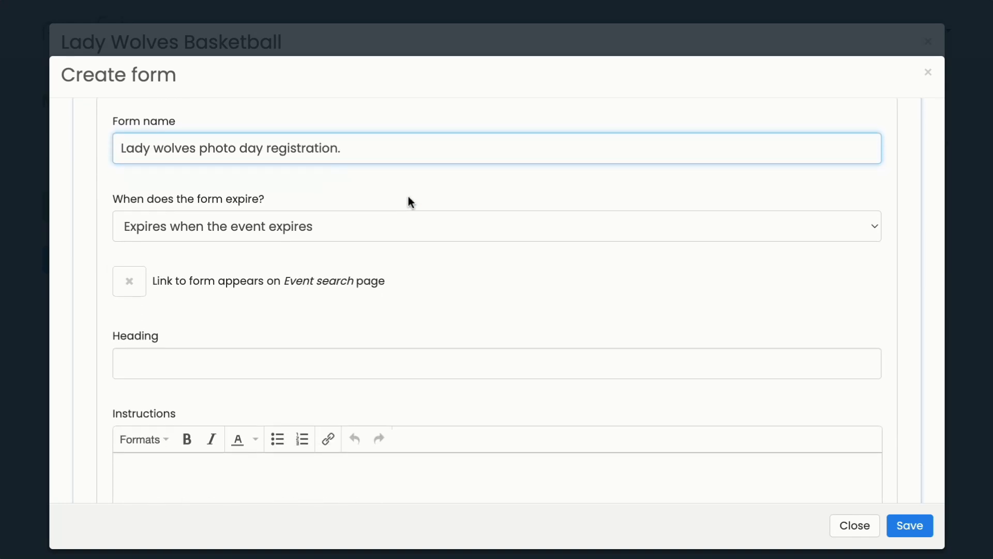
click(360, 237)
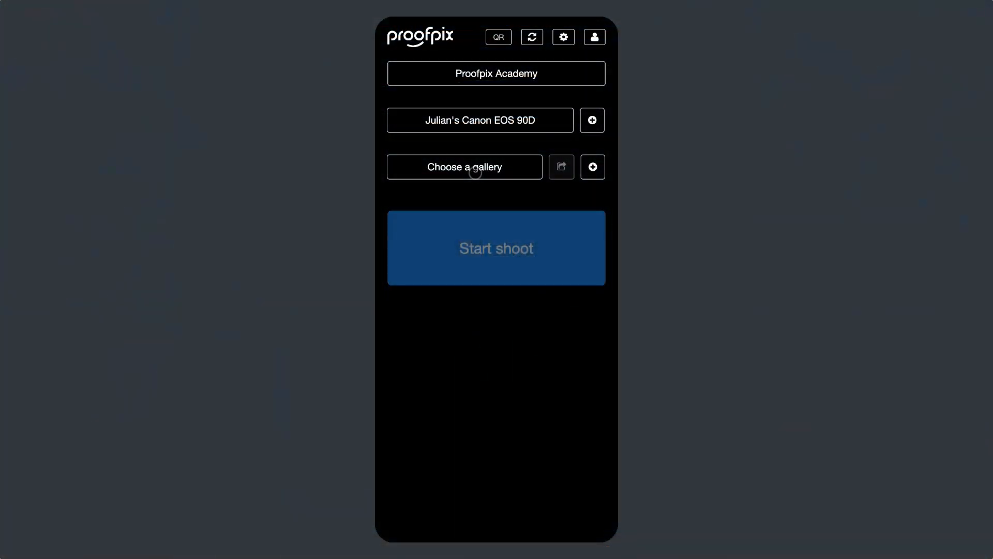
Step: Switch to the Proofpix mobile app, choose the first listed Class 7A subject's gallery for Proofpix Academy and start the shoot
click(461, 173)
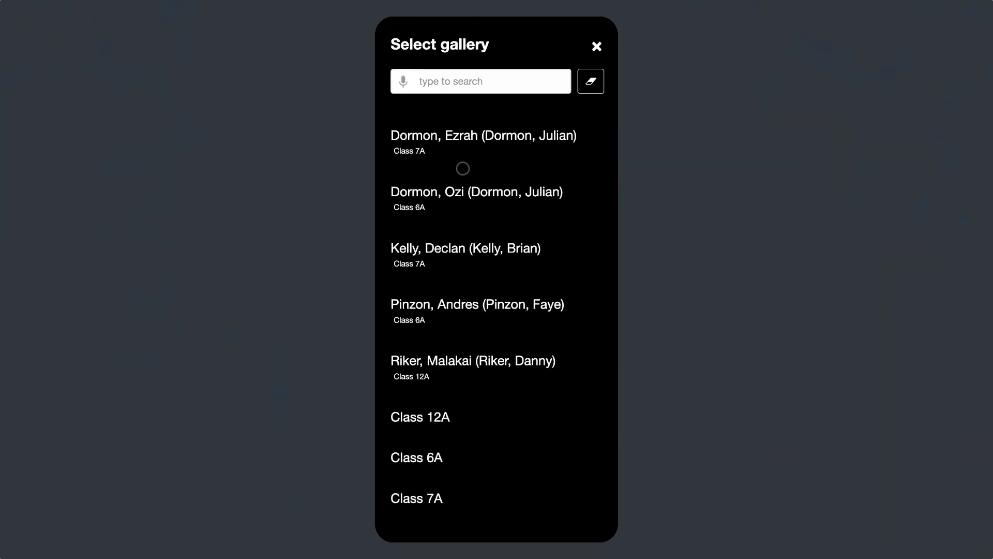
click(453, 136)
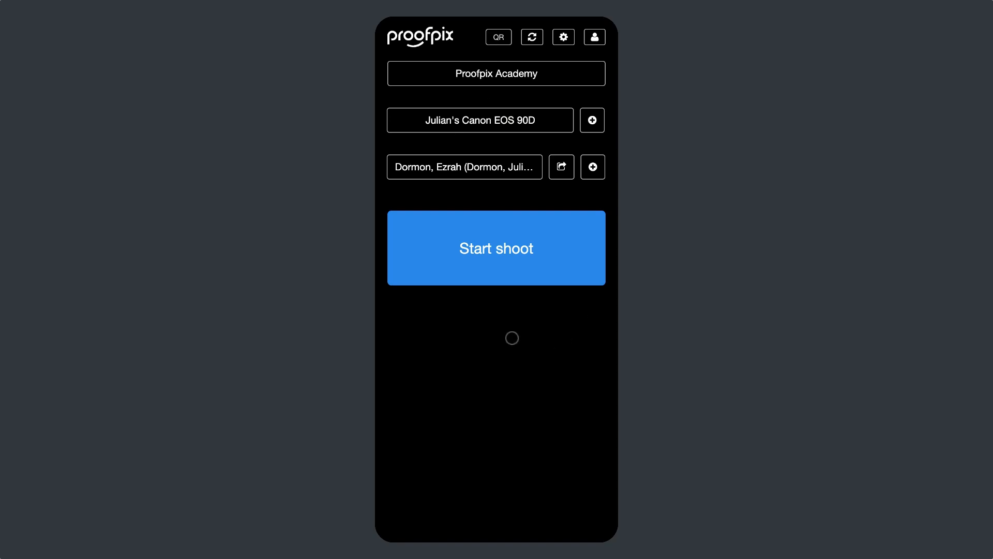
click(498, 251)
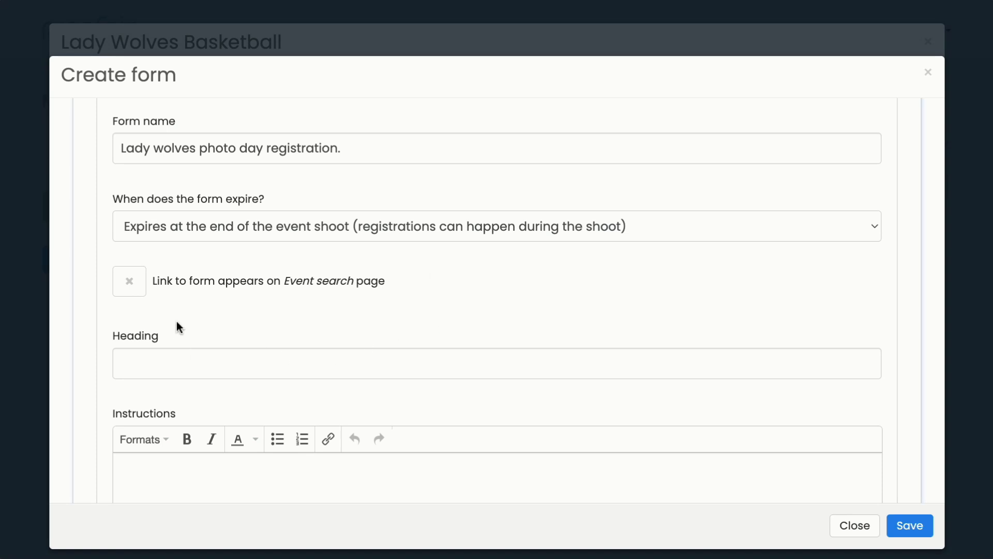
Step: Show the form's link on the Event search page and collect Team as a required subject data field
click(146, 290)
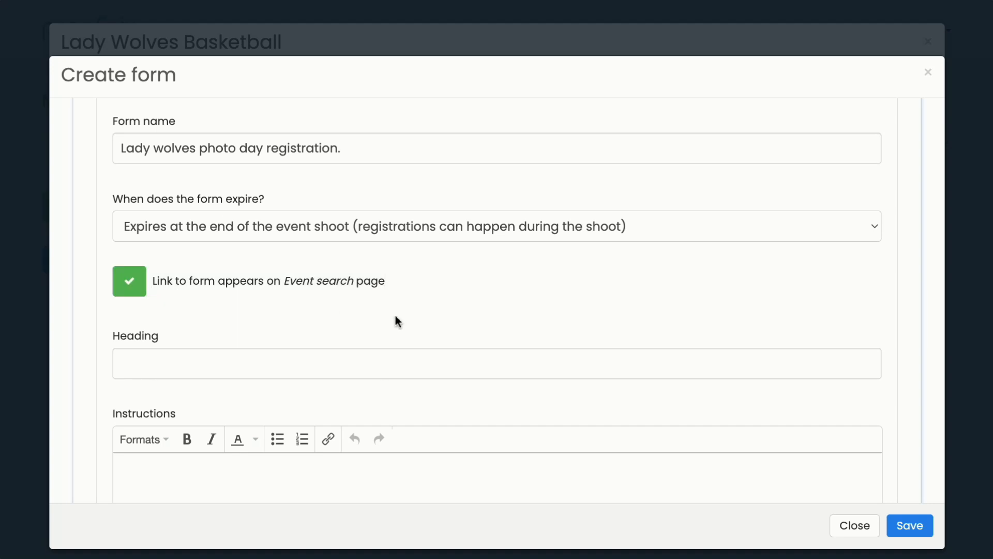
scroll(501, 275, down, 3)
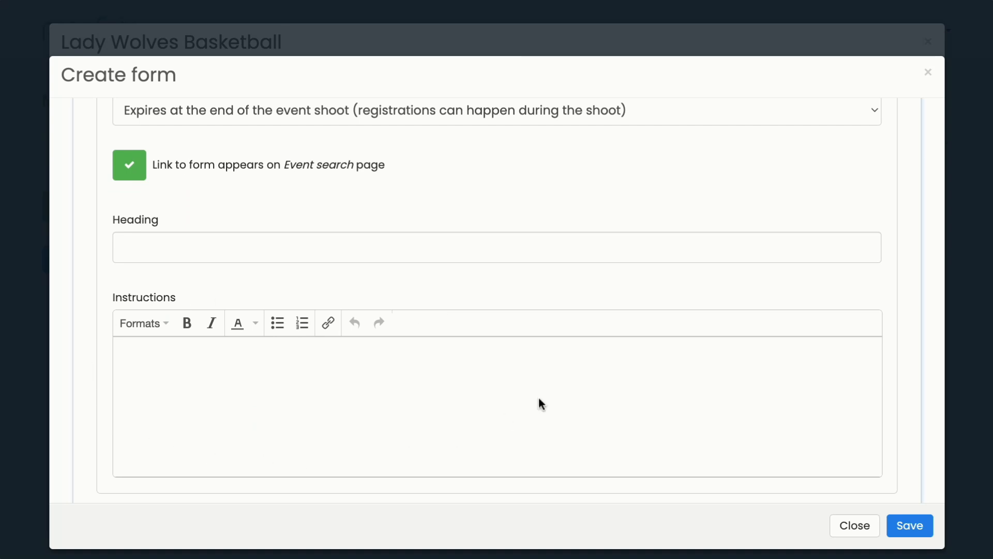
scroll(650, 293, down, 5)
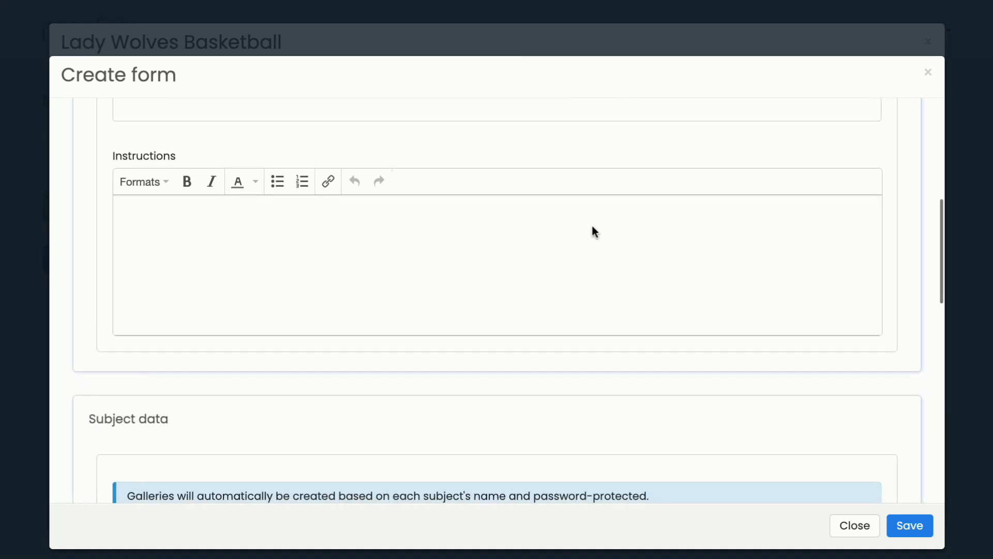
scroll(593, 230, down, 5)
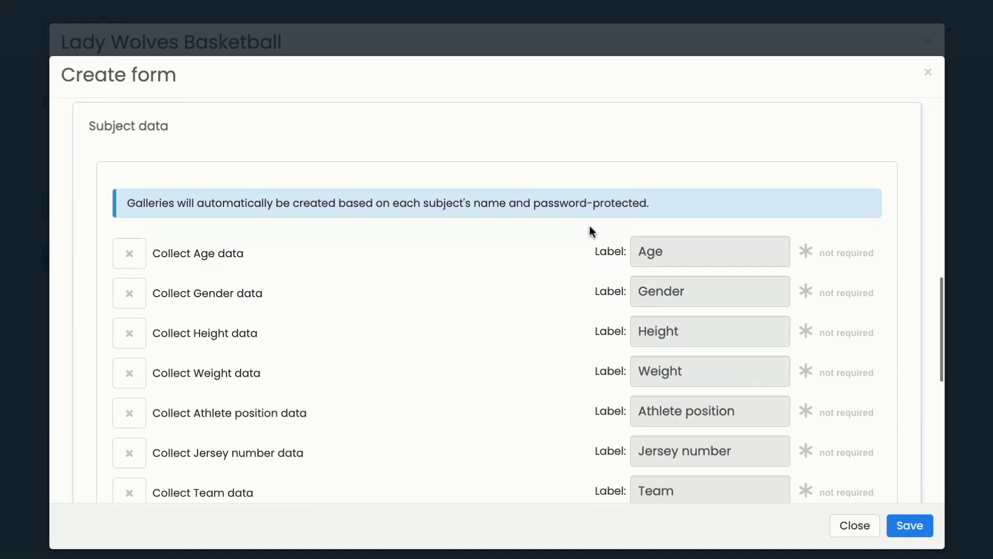
scroll(433, 279, down, 2)
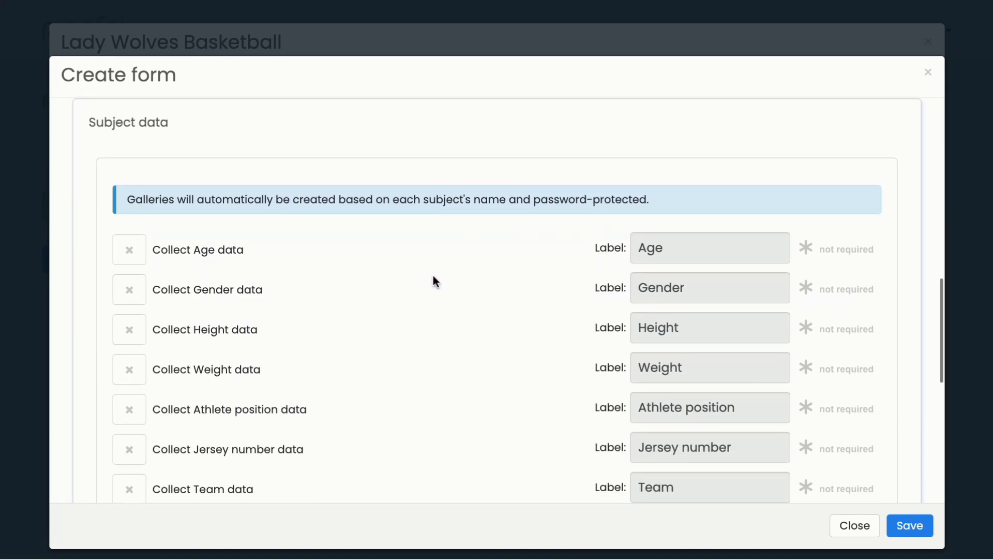
scroll(434, 281, down, 1)
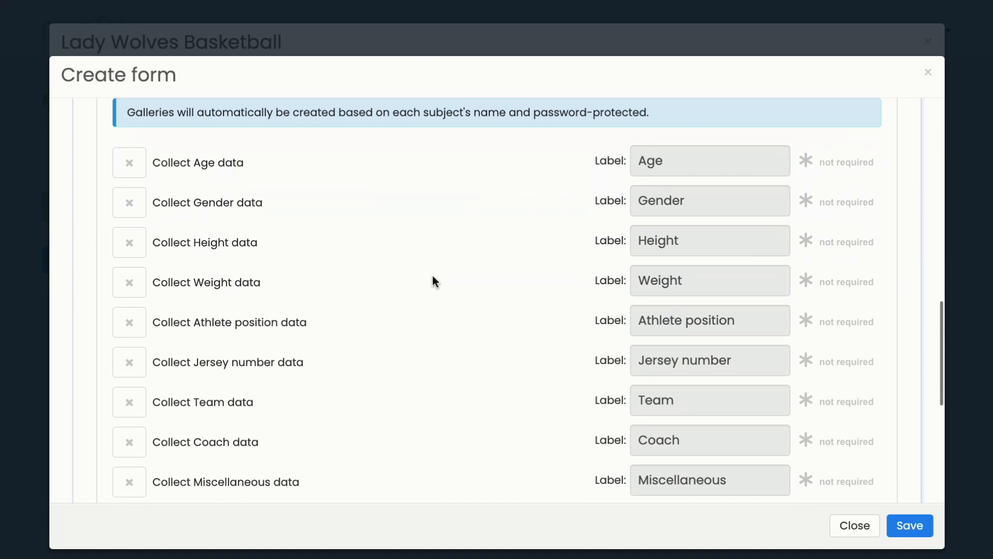
click(133, 414)
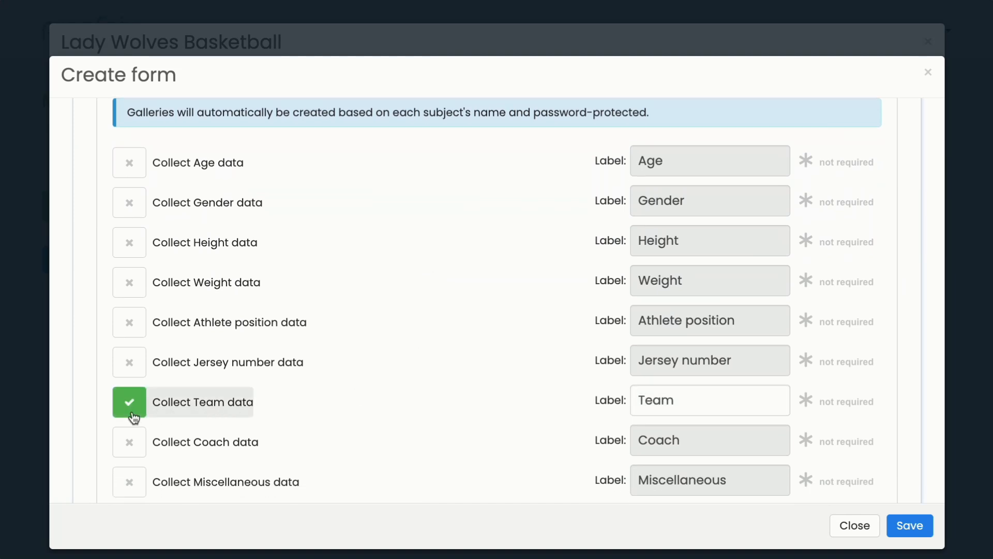
scroll(415, 406, down, 1)
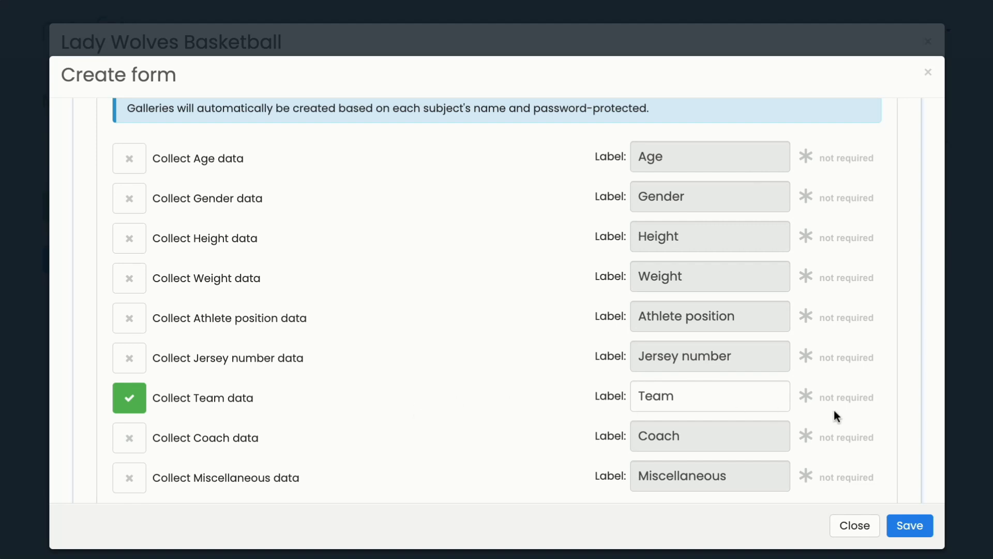
click(857, 405)
Step: Enable collection of Jersey number, Height and Weight in the subject data
click(132, 370)
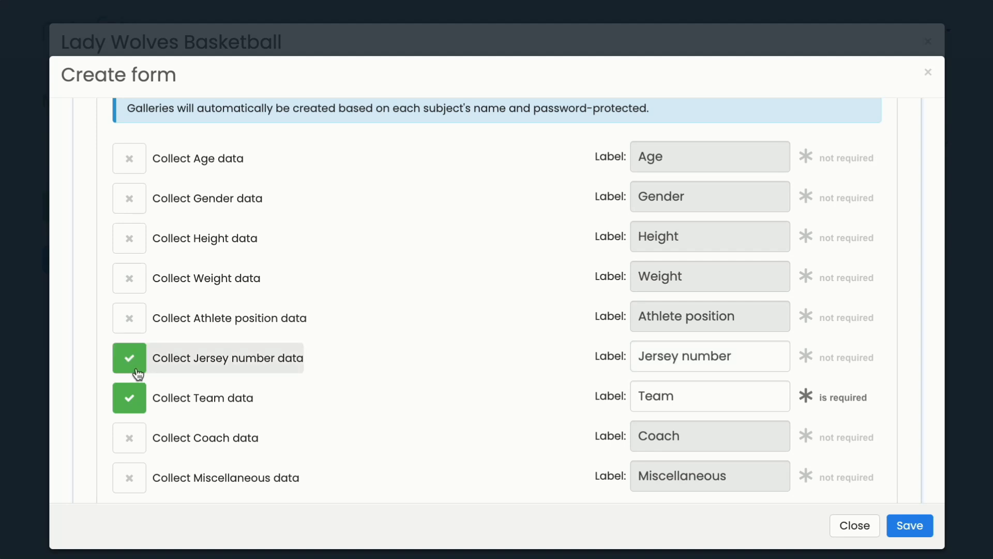
click(134, 242)
click(134, 278)
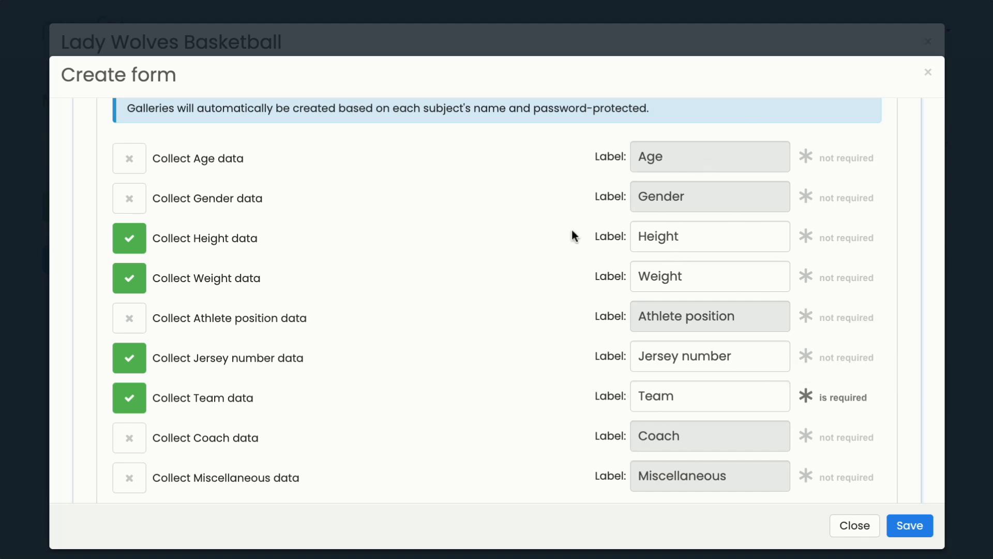
Step: Enable the optional scheduling for the registration form
scroll(504, 286, down, 4)
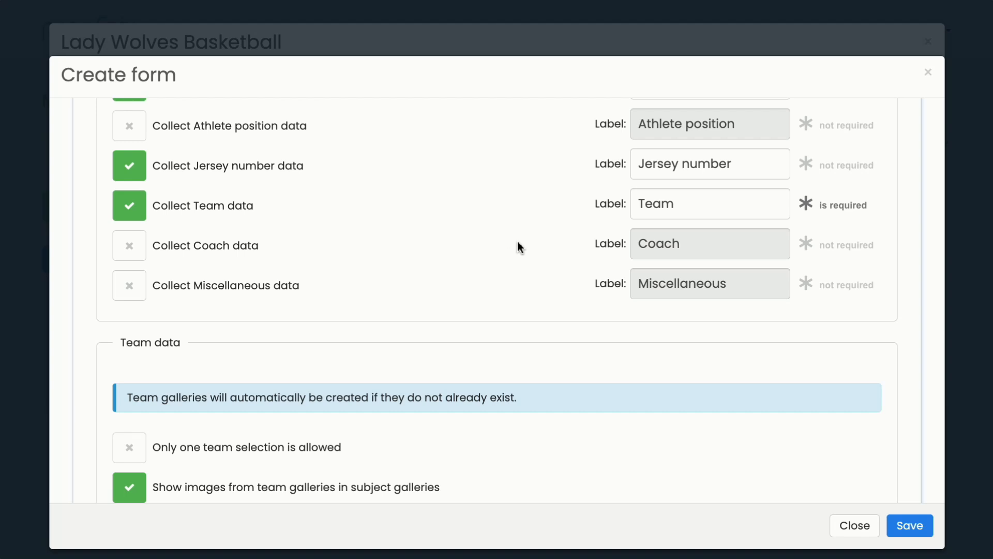
scroll(523, 231, down, 3)
scroll(522, 230, down, 5)
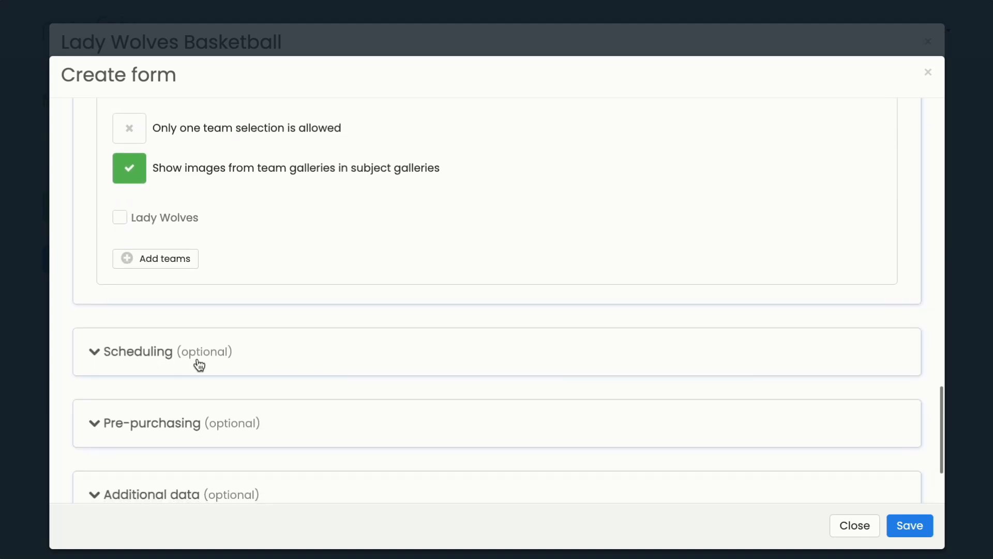
click(198, 362)
scroll(370, 294, down, 1)
scroll(370, 294, down, 2)
click(124, 288)
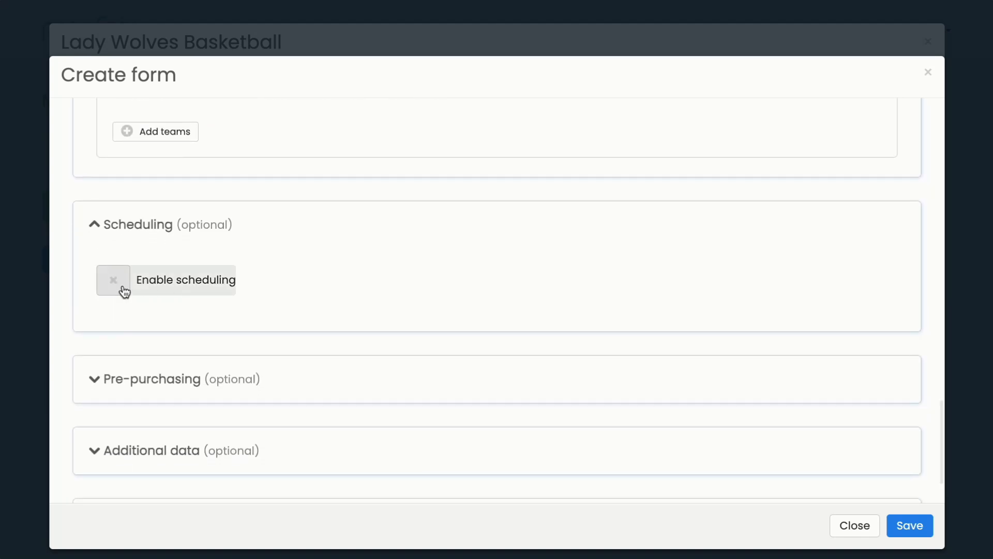
Step: Give customers 15 minutes to complete payment before cancellation and set the session time per subject to 4 minutes
scroll(467, 243, down, 2)
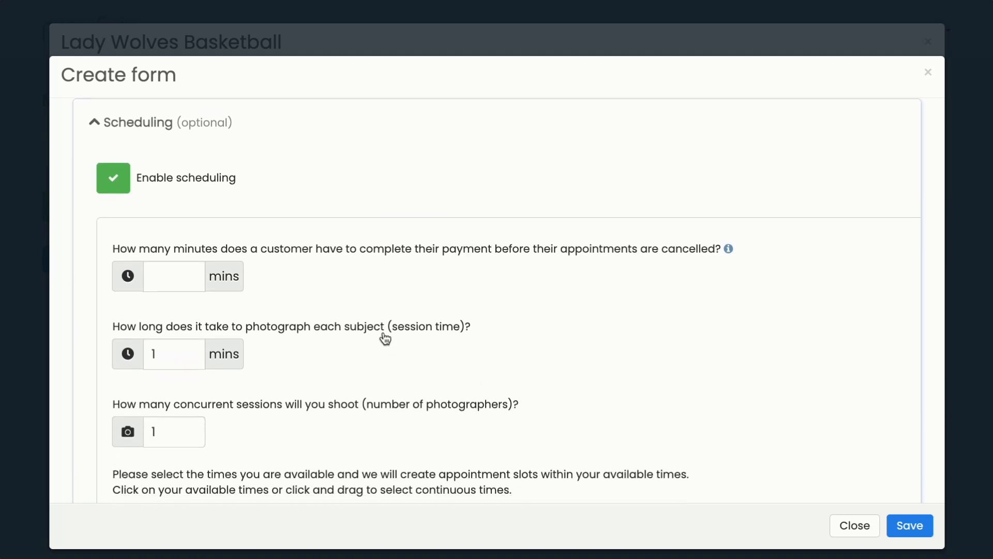
click(184, 282)
text(15)
drag(180, 359, 125, 354)
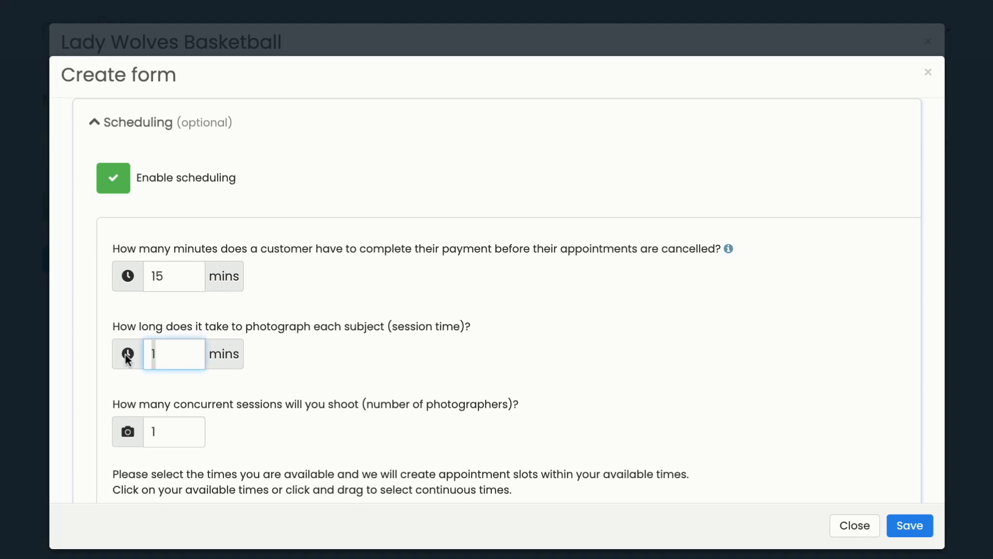
text(4)
click(331, 364)
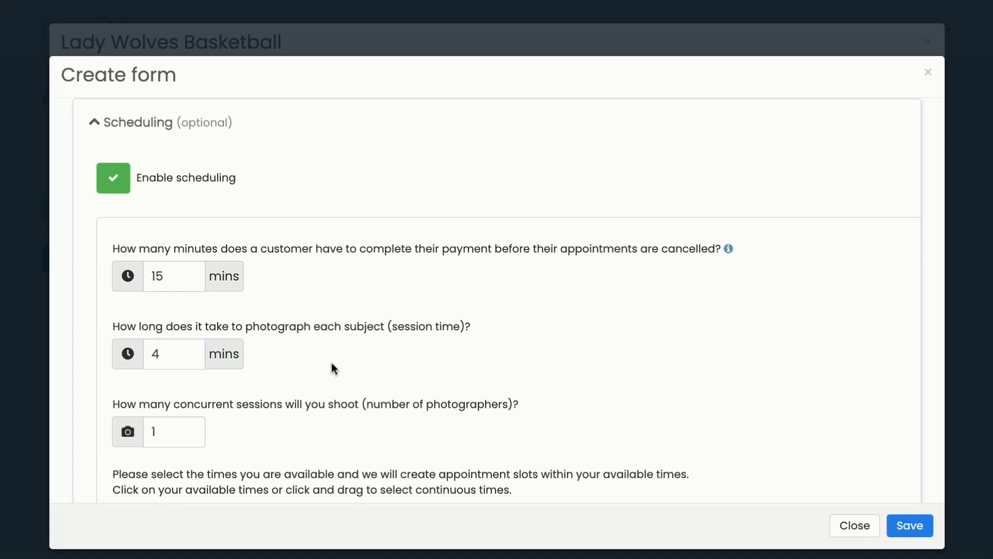
Step: Set the number of concurrent sessions (photographers) to 2
click(170, 434)
drag(170, 433, 151, 434)
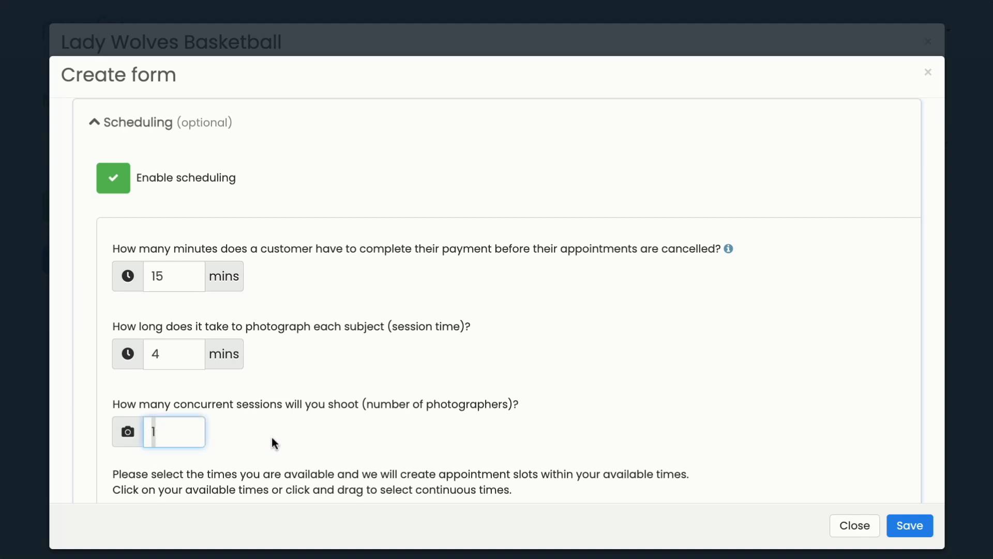
text(2)
click(299, 432)
Step: Select a continuous block of available morning times on Day 1, August 11, 2024, ending with the 11:00 am - 11:15 am slot
scroll(597, 234, down, 6)
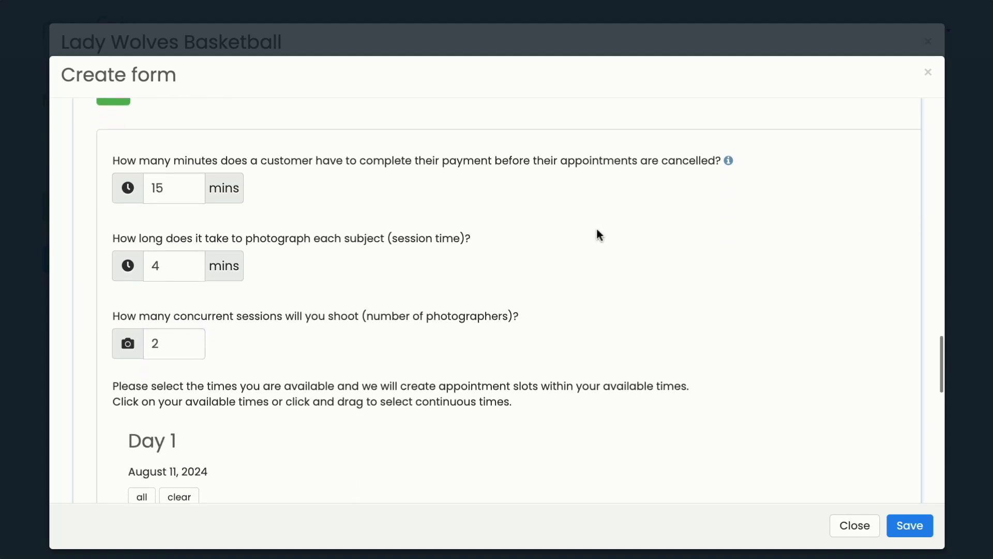
scroll(598, 234, down, 3)
scroll(233, 275, down, 10)
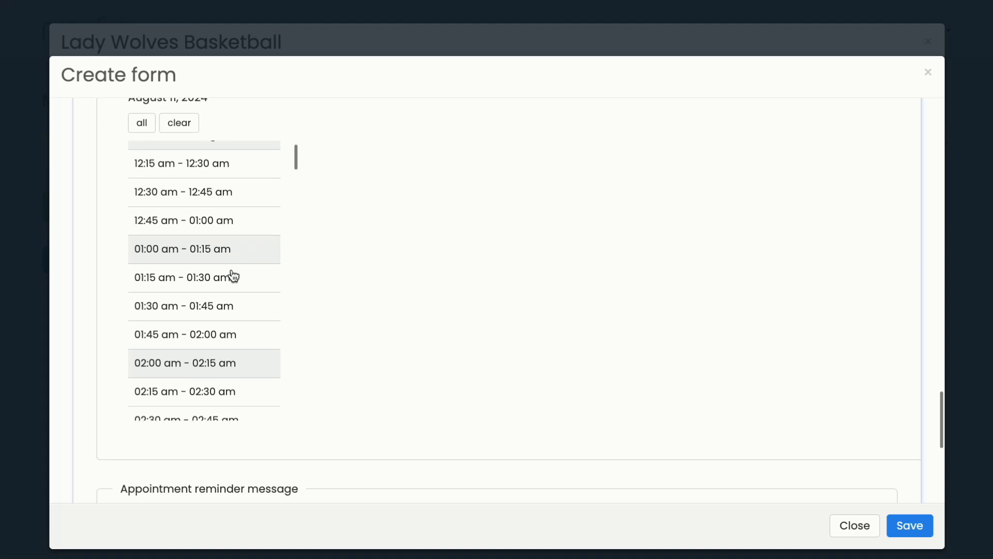
scroll(232, 276, down, 8)
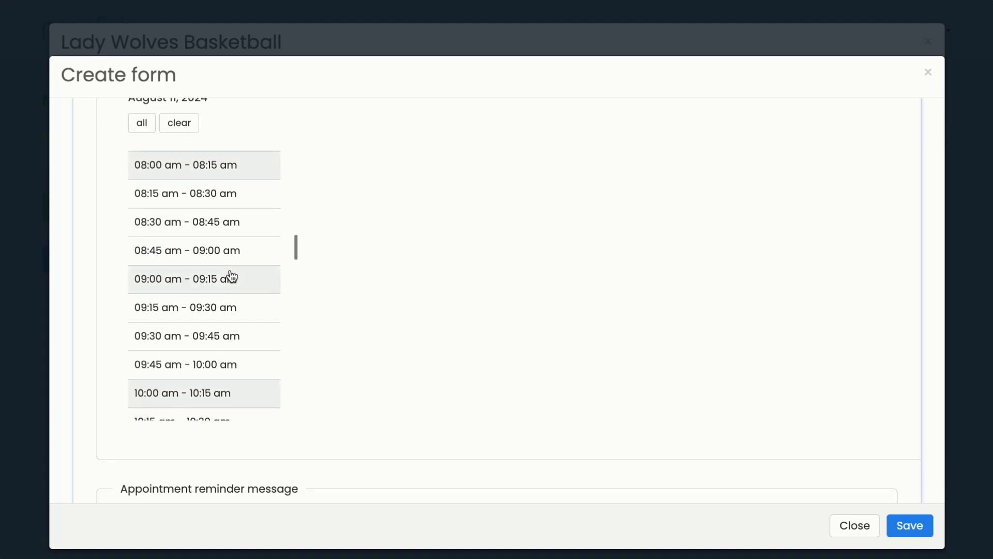
drag(209, 295, 207, 403)
scroll(250, 259, down, 3)
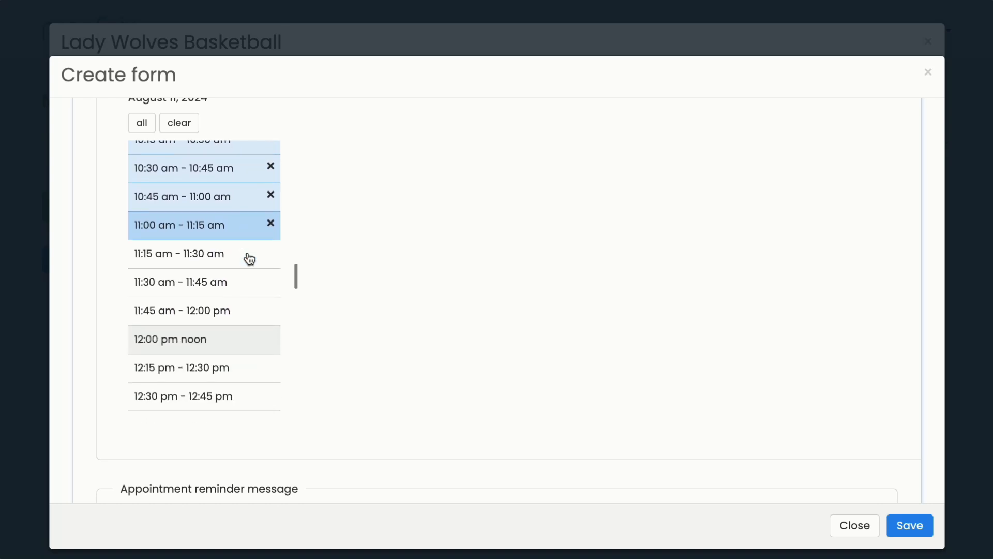
Step: Add the 11:15 am to 11:45 am and 12:15 pm to 12:45 pm slots to the available times on August 11, 2024
drag(240, 258, 228, 284)
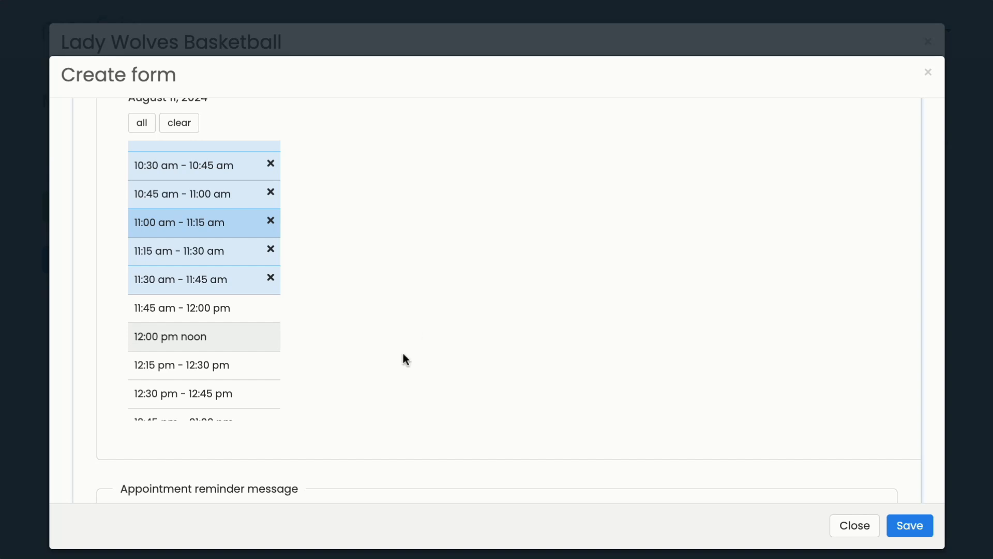
drag(235, 373, 237, 395)
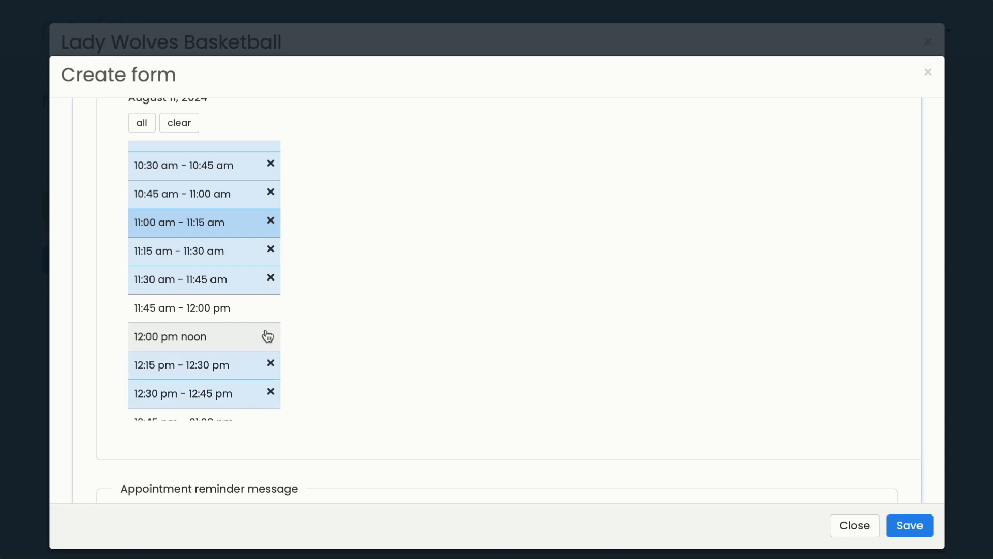
Step: Enable appointment reminders and also have a reminder sent 1 day before the appointment
scroll(611, 247, down, 6)
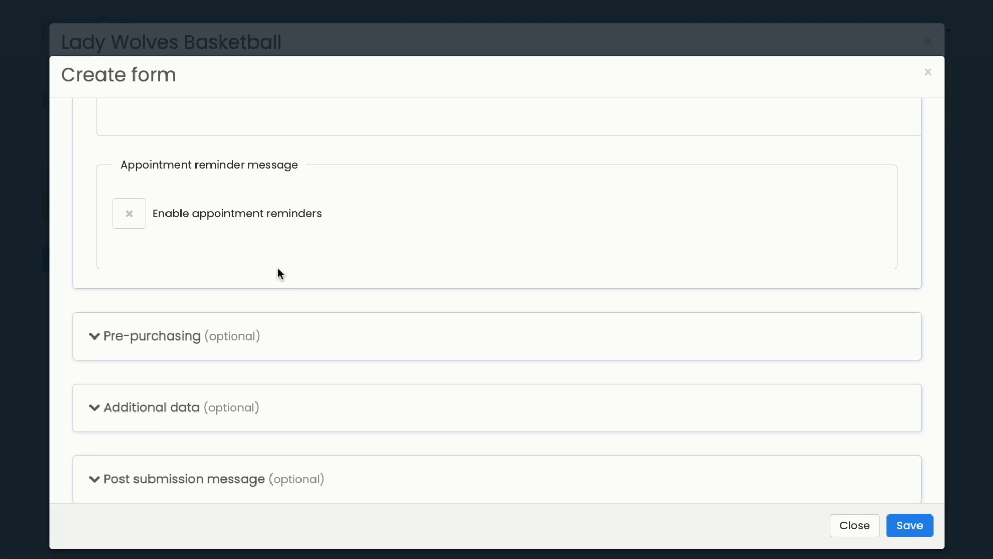
click(226, 223)
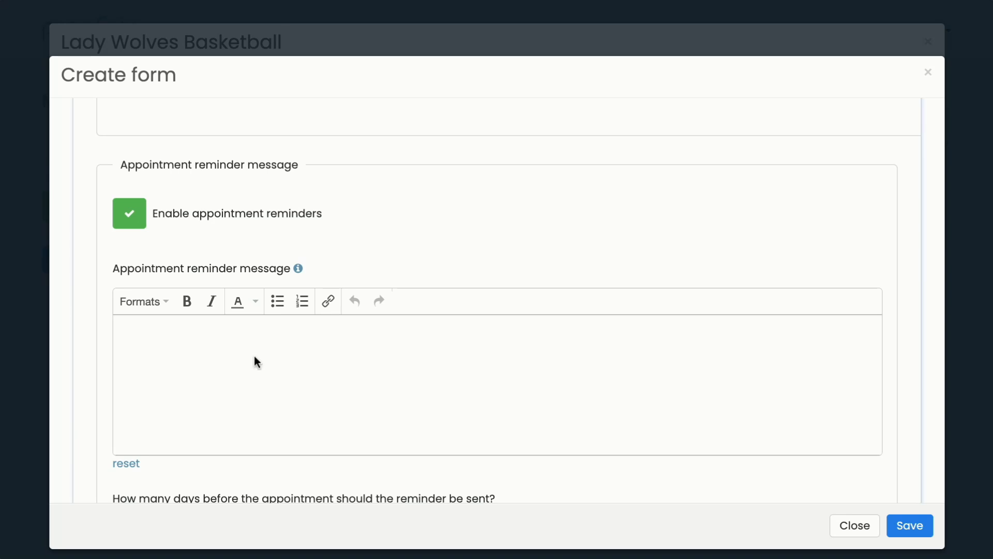
scroll(253, 355, down, 3)
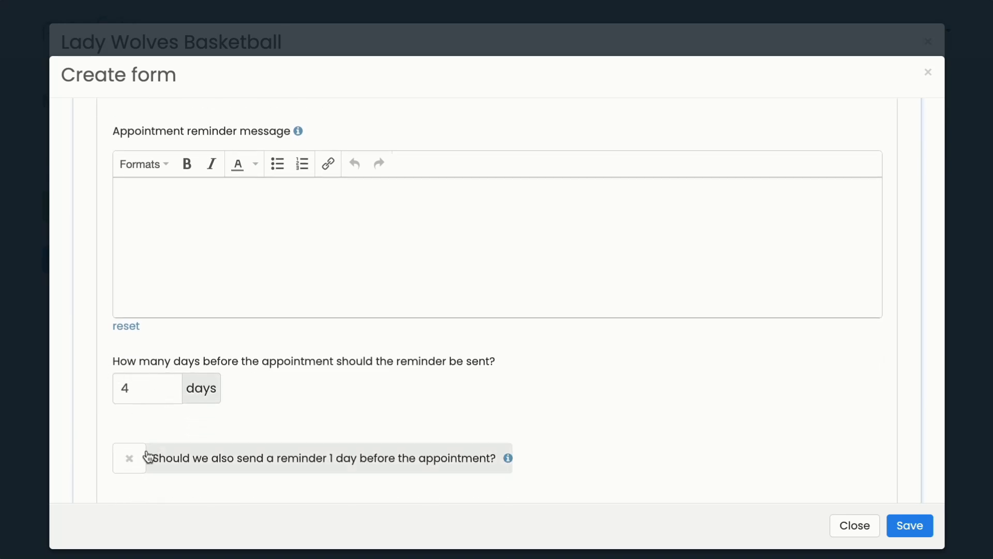
scroll(182, 439, down, 2)
scroll(181, 434, up, 1)
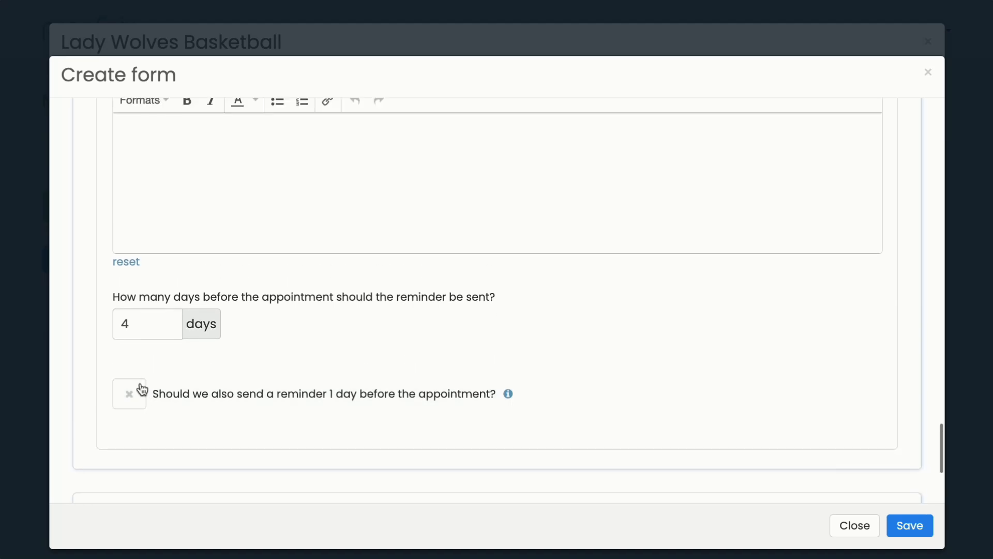
click(133, 405)
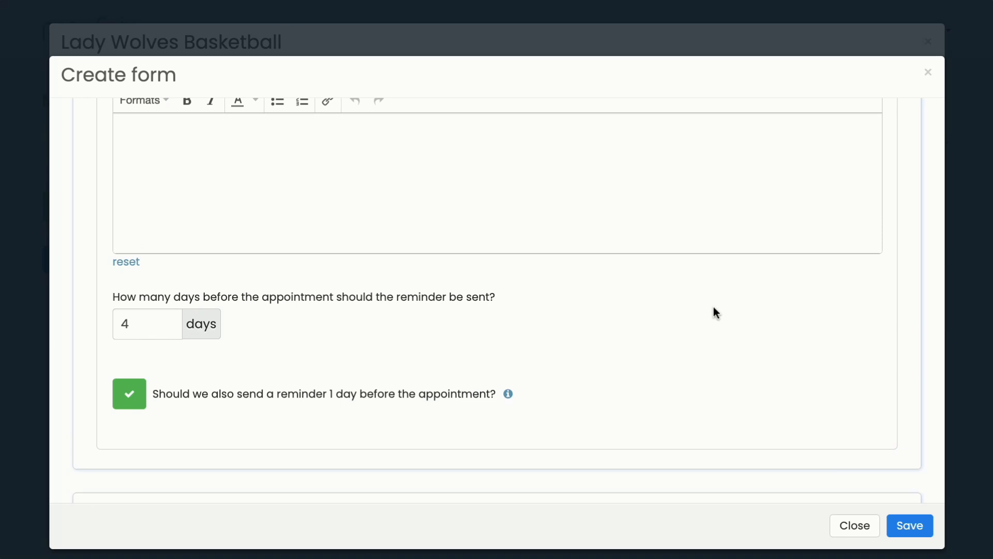
Step: Enable pre-purchasing on the form and make product selection/deposits apply to each athlete
scroll(713, 308, down, 3)
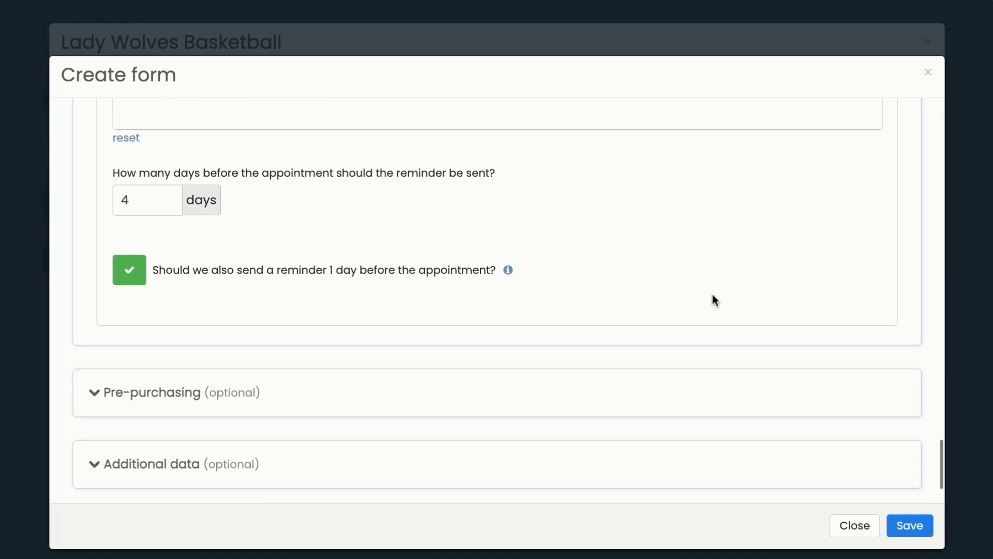
scroll(713, 297, down, 2)
click(676, 293)
scroll(750, 212, down, 1)
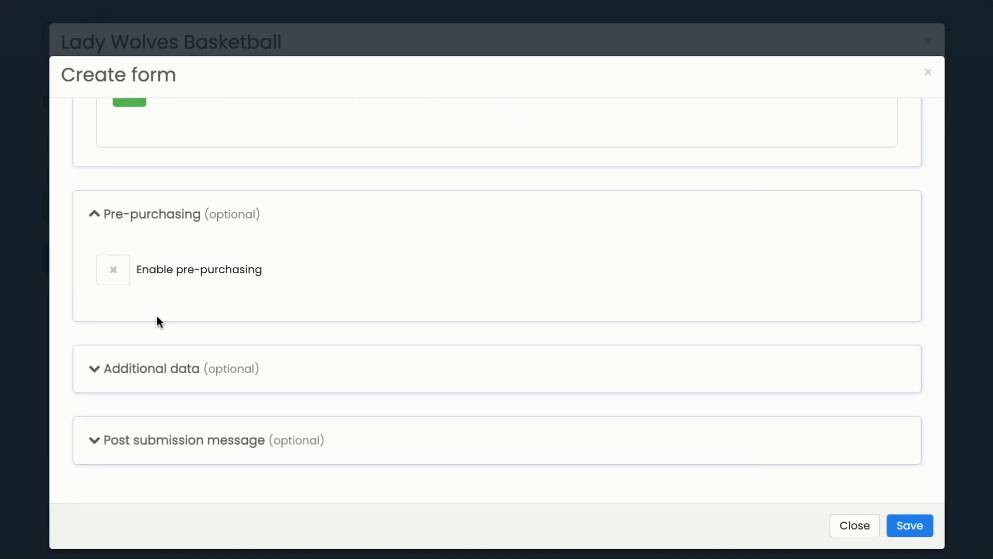
click(122, 280)
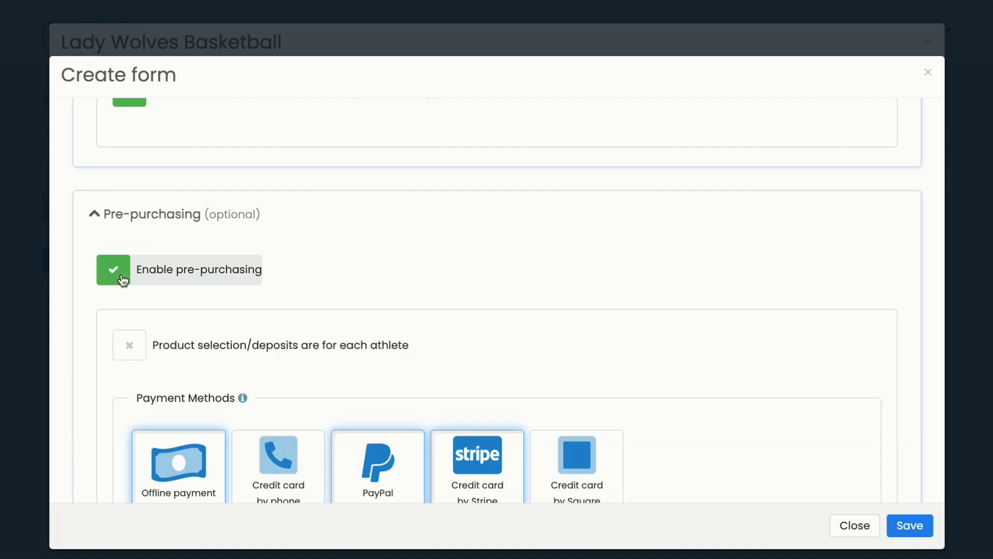
scroll(510, 222, down, 3)
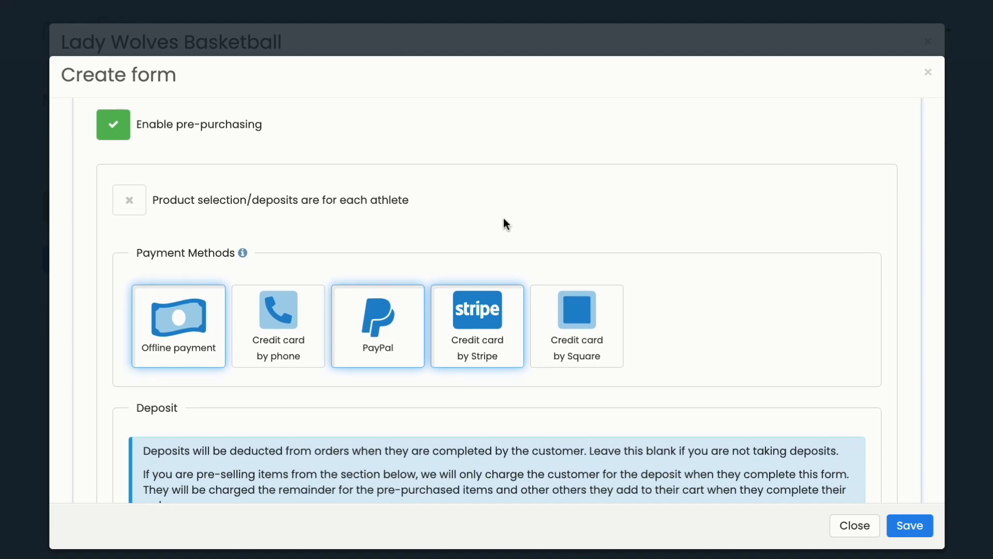
click(351, 215)
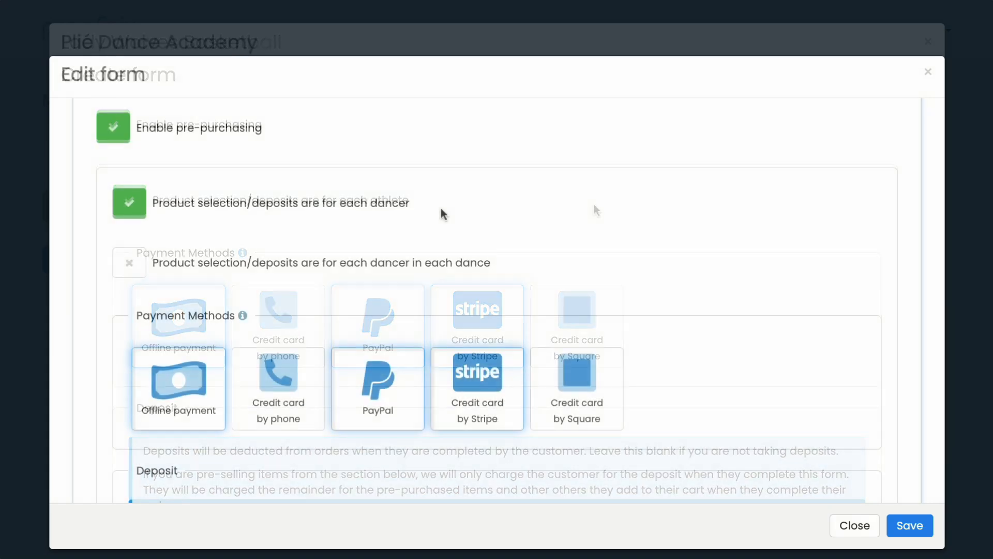
click(324, 274)
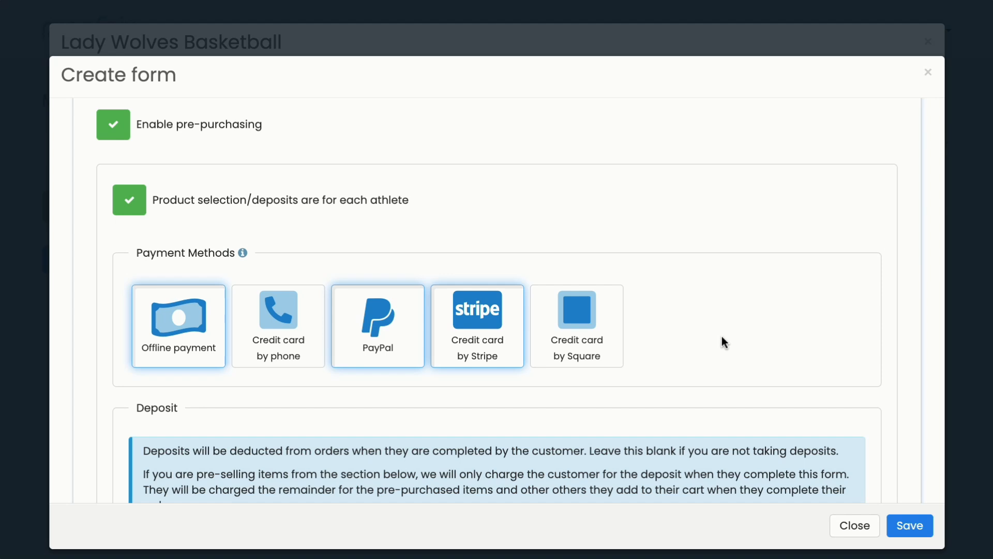
Step: Replace Stripe with credit card by Square, keeping offline payment and PayPal as the other payment methods
click(387, 326)
click(469, 350)
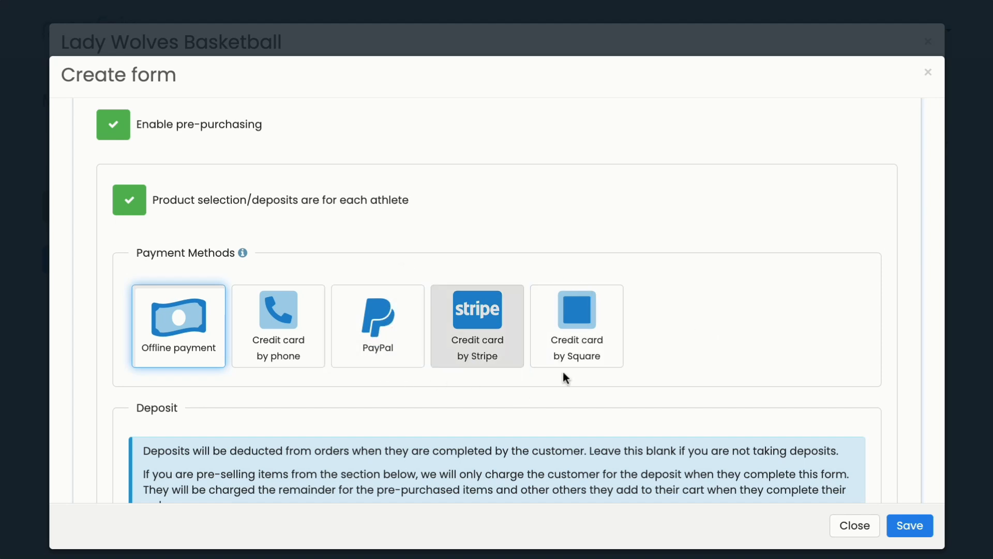
click(577, 356)
click(392, 354)
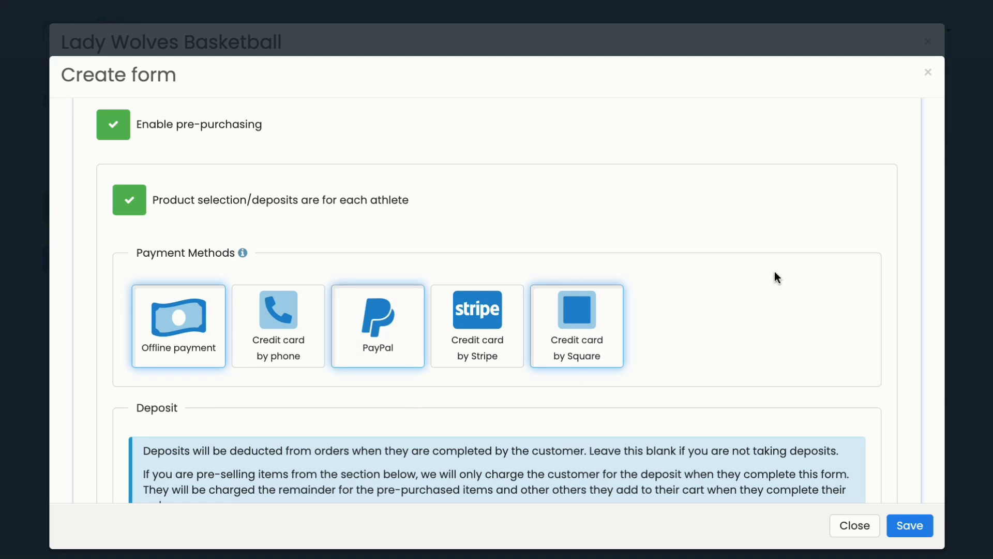
Step: Set the deposit amount to $25 and the deposit cap to $75
scroll(775, 270, down, 5)
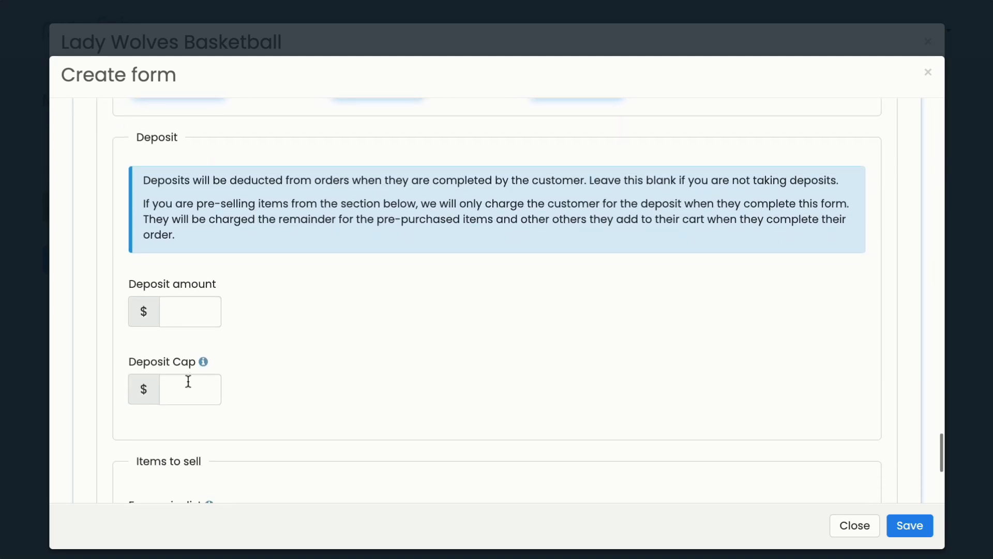
click(199, 301)
text(25)
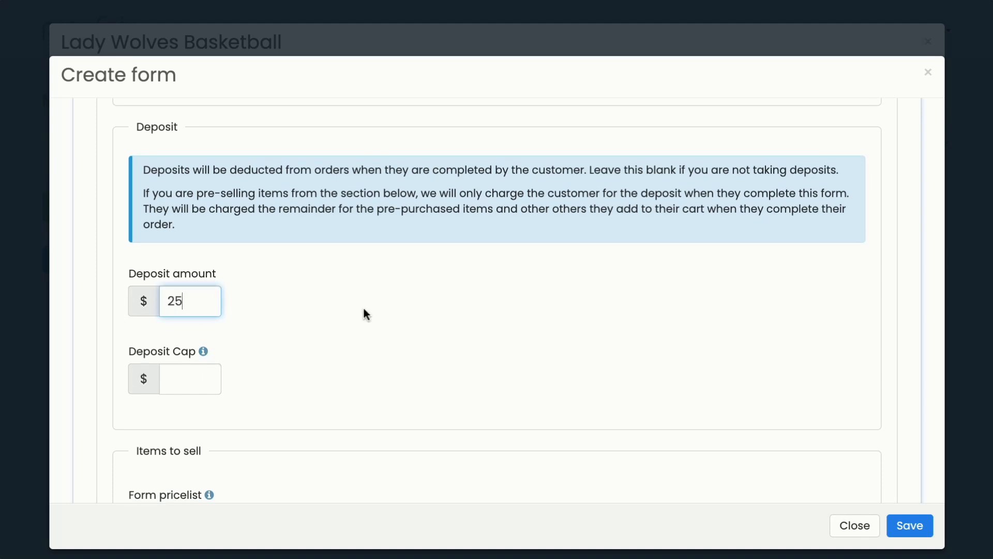
click(364, 309)
scroll(374, 305, down, 2)
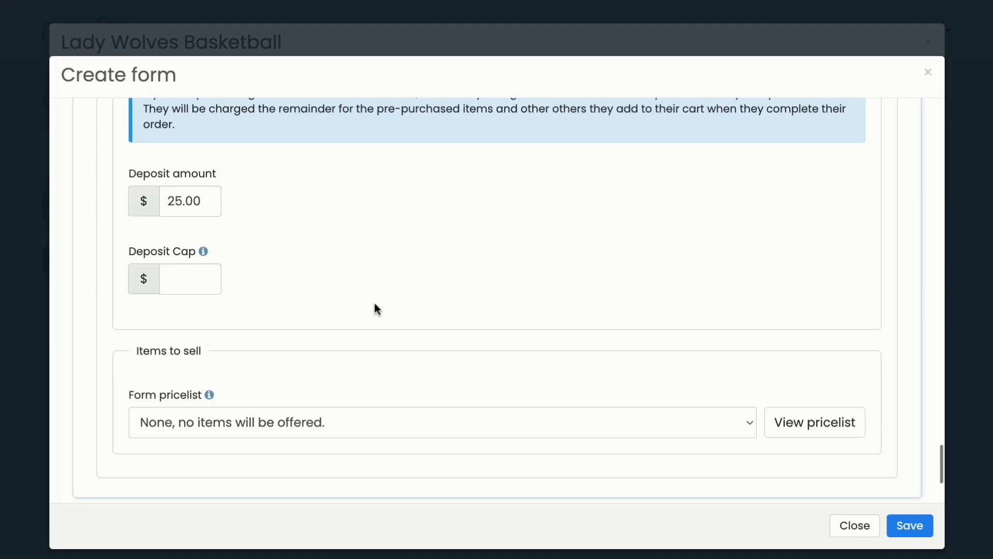
click(193, 283)
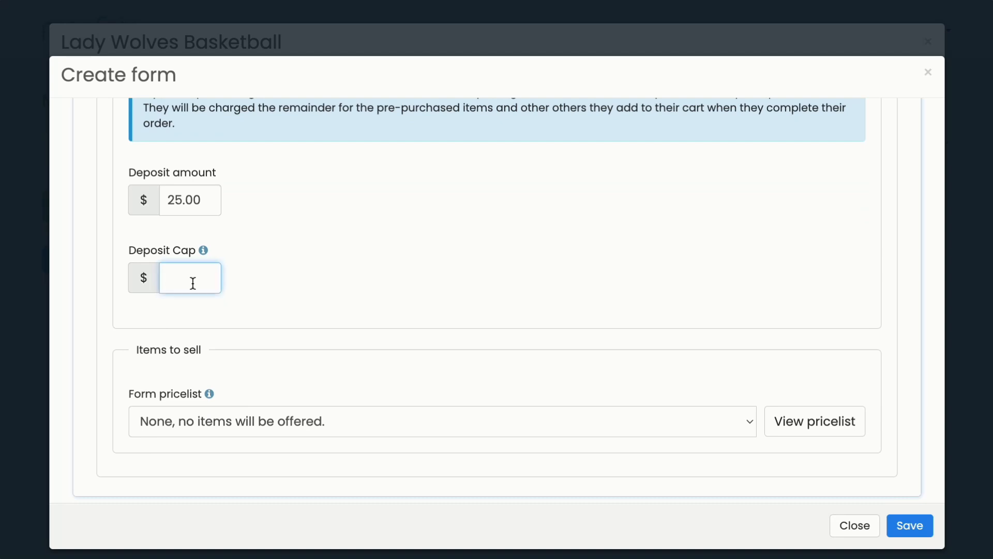
text(75)
click(353, 268)
Step: Choose the Sports pricelist for the items to sell and make the 8x10 Group image a mandatory item
scroll(478, 199, down, 4)
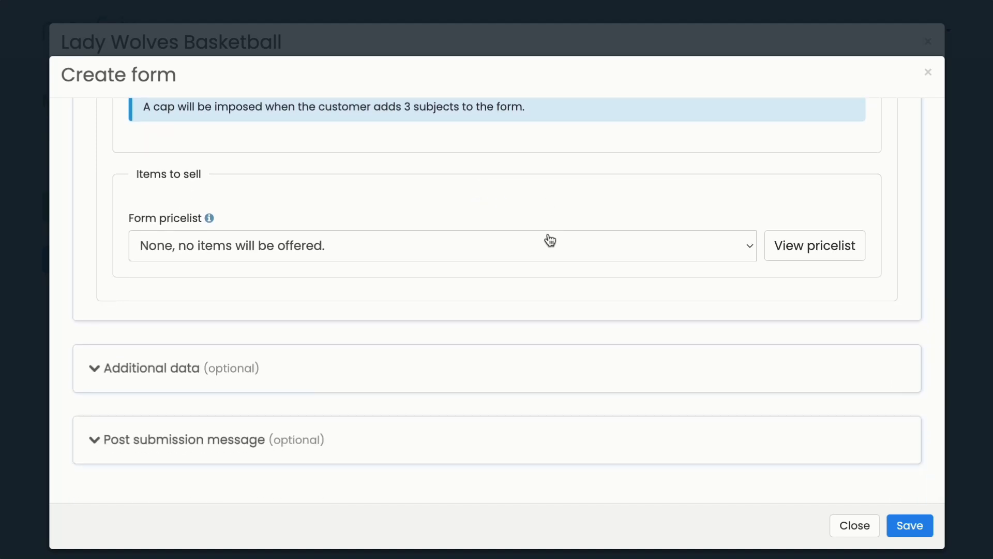
click(427, 256)
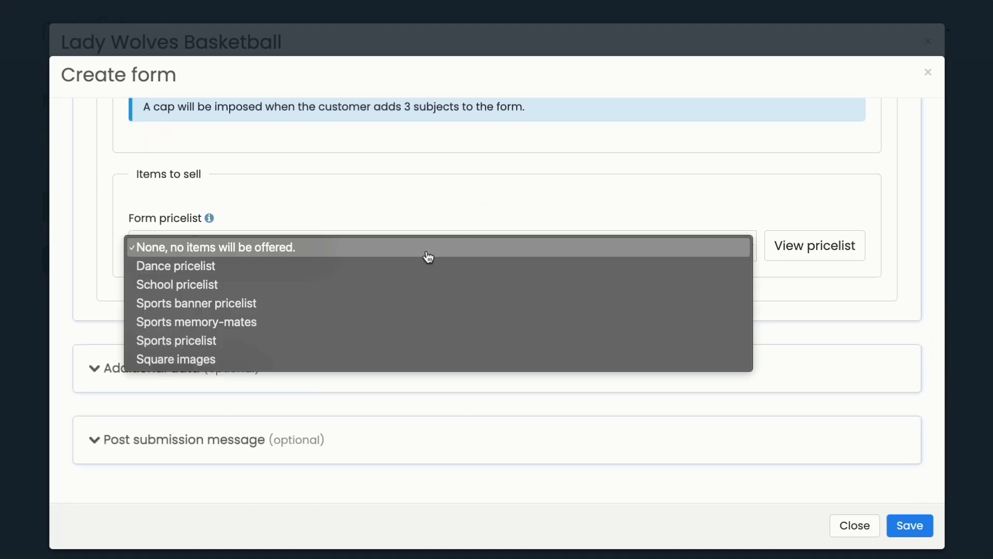
click(319, 343)
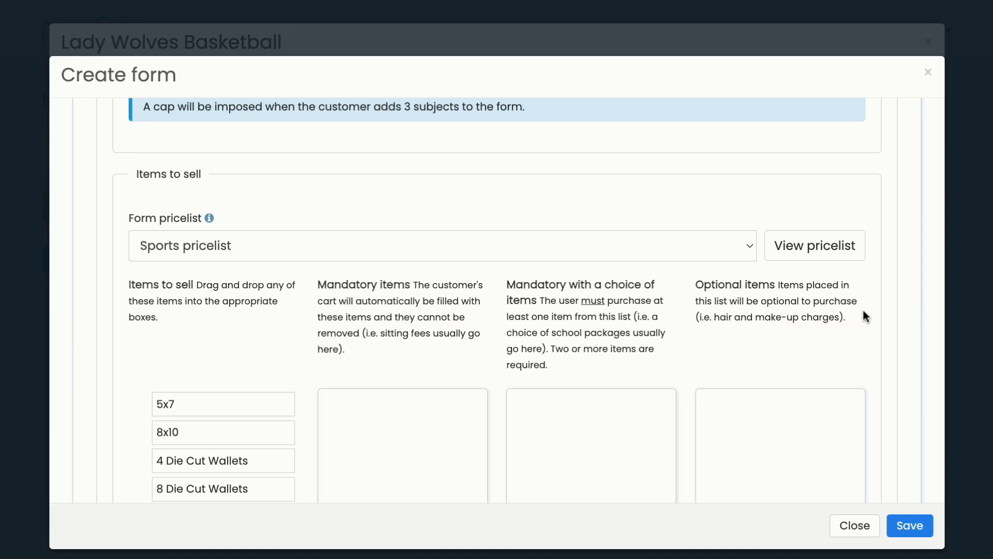
scroll(861, 306, down, 2)
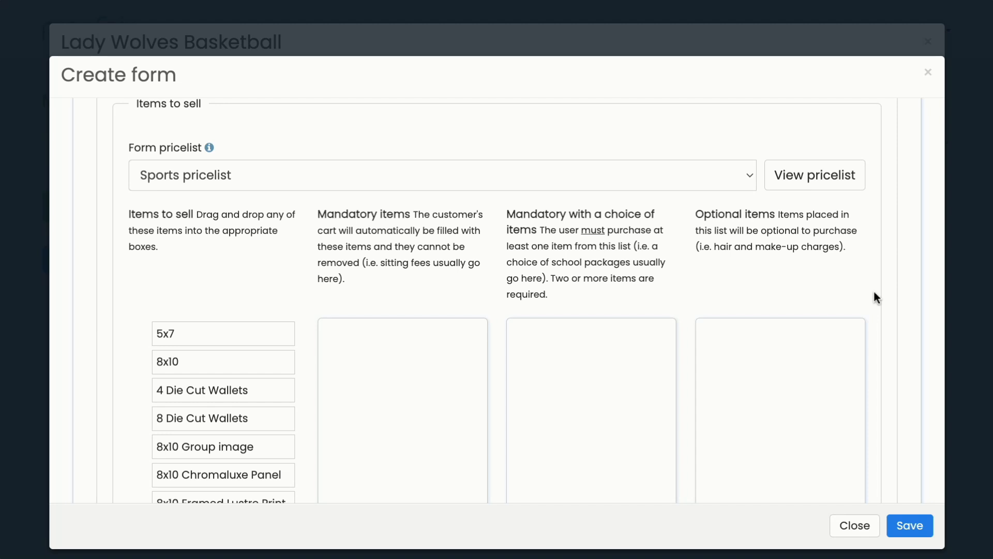
scroll(875, 292, down, 2)
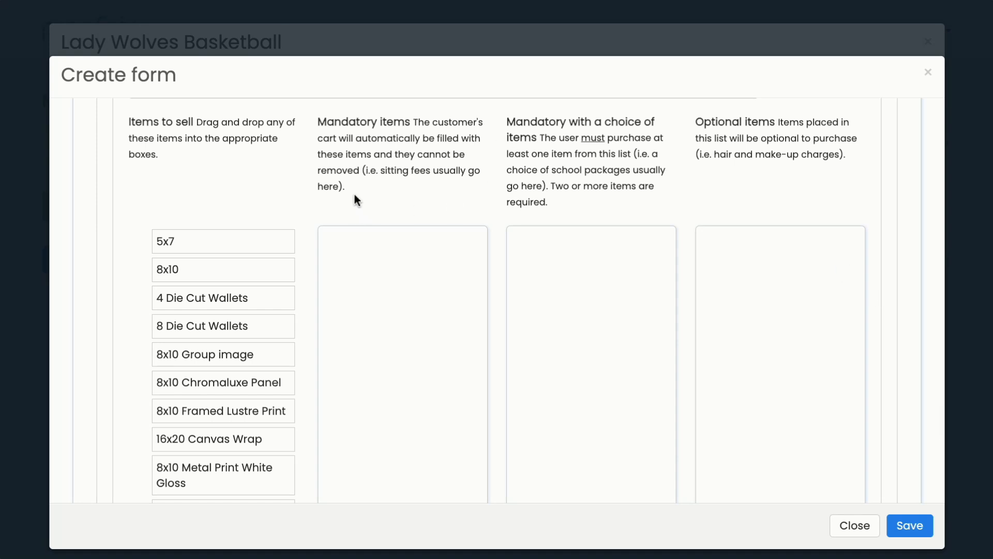
drag(222, 355, 414, 283)
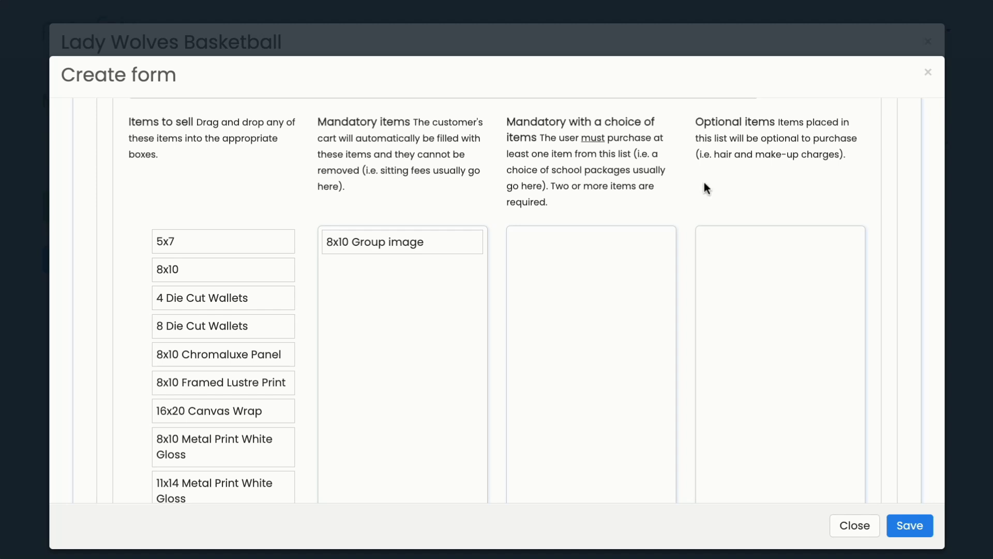
Step: Place the Gold, Silver and Bronze packages in the mandatory with a choice of items list
scroll(596, 387, down, 5)
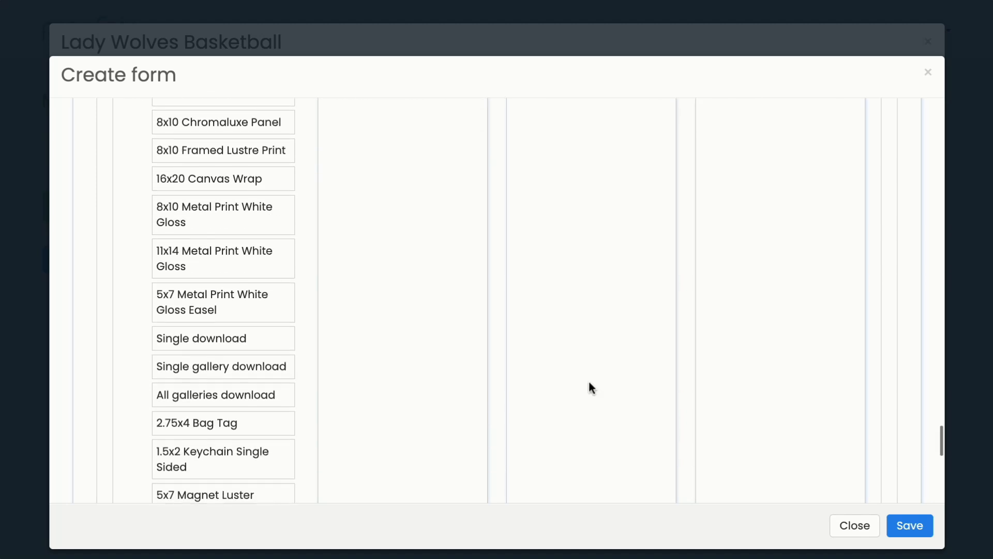
scroll(590, 388, down, 5)
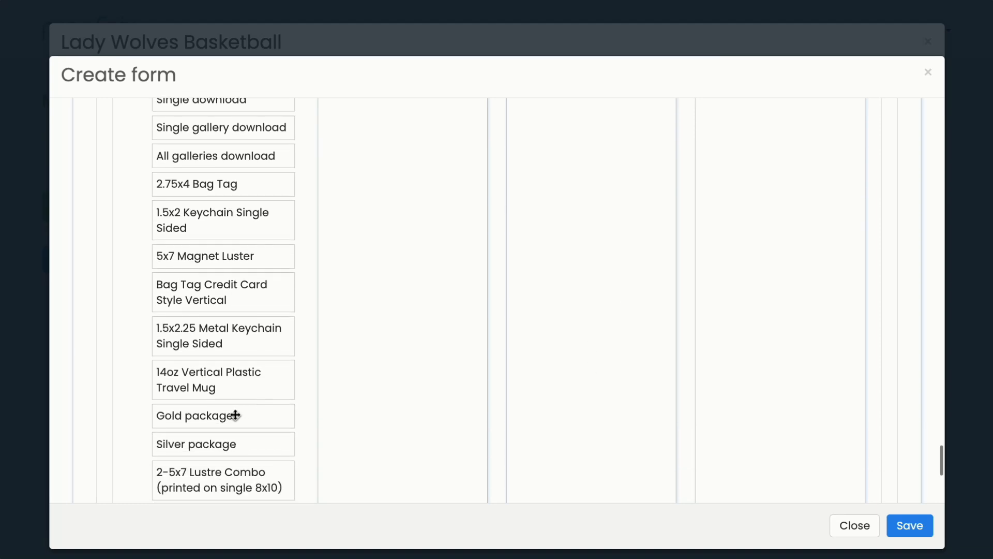
drag(235, 414, 575, 404)
drag(240, 425, 570, 417)
scroll(320, 397, down, 2)
drag(244, 412, 621, 388)
Step: Offer 4 Die Cut Wallets, 5x7, 8x10 and Single download as optional items
scroll(619, 380, up, 10)
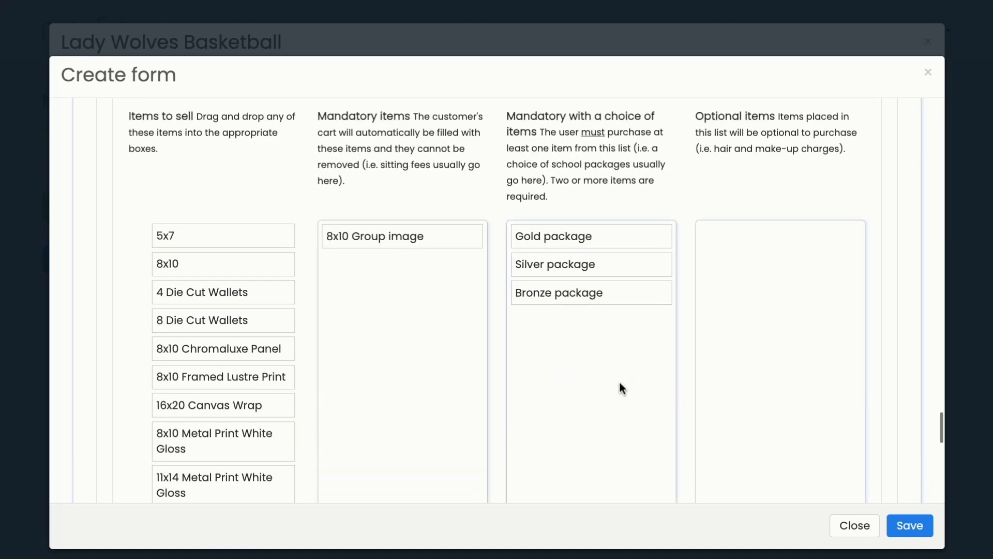
scroll(621, 385, down, 1)
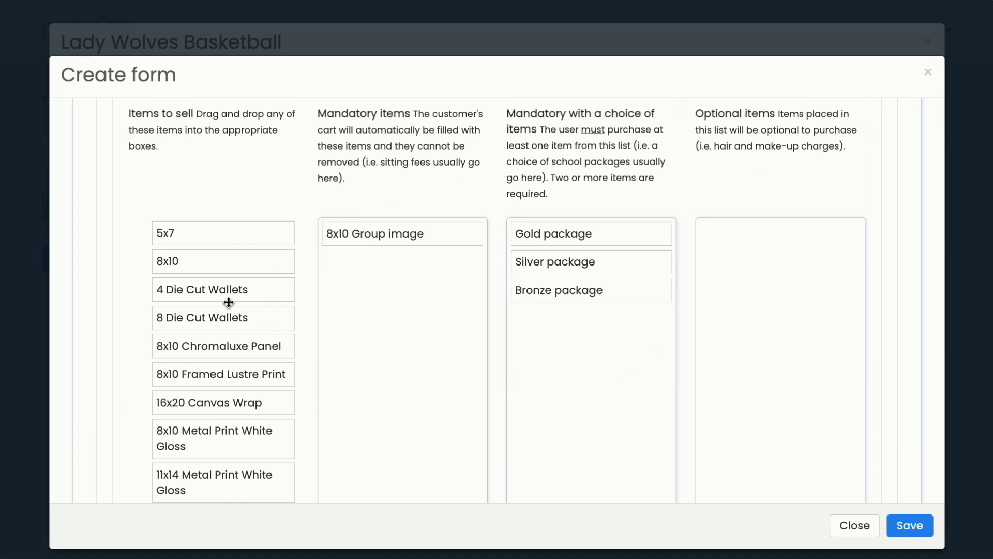
drag(224, 292, 751, 304)
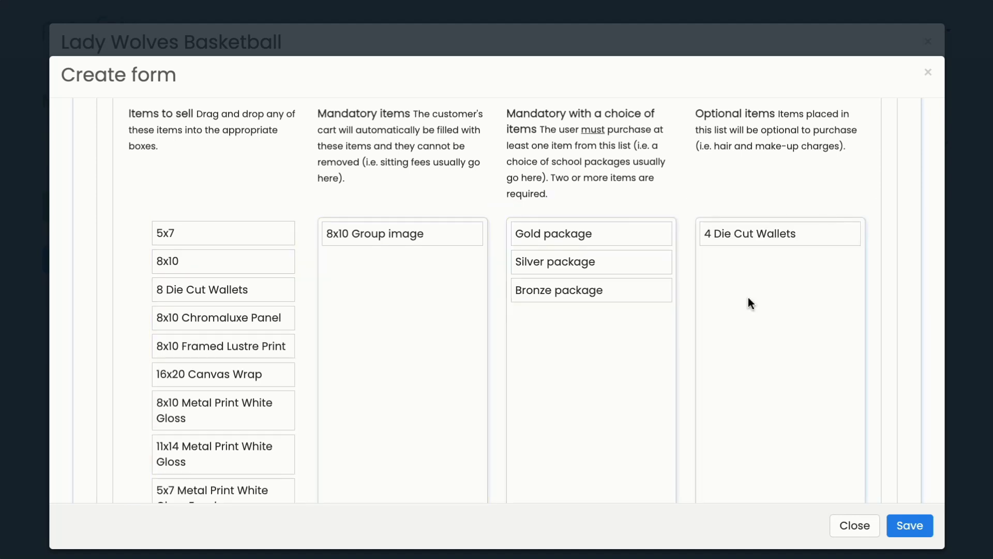
drag(255, 242, 760, 282)
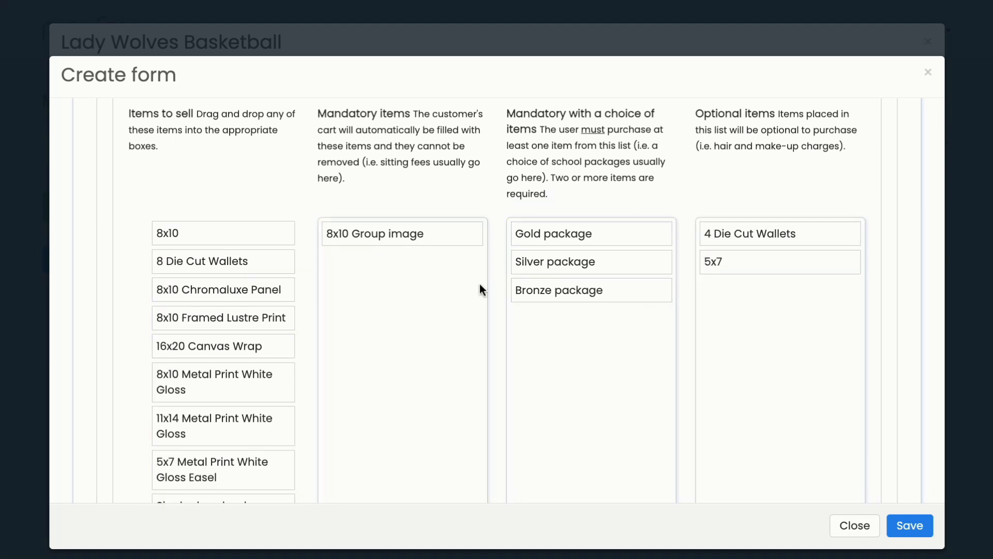
drag(256, 239, 791, 302)
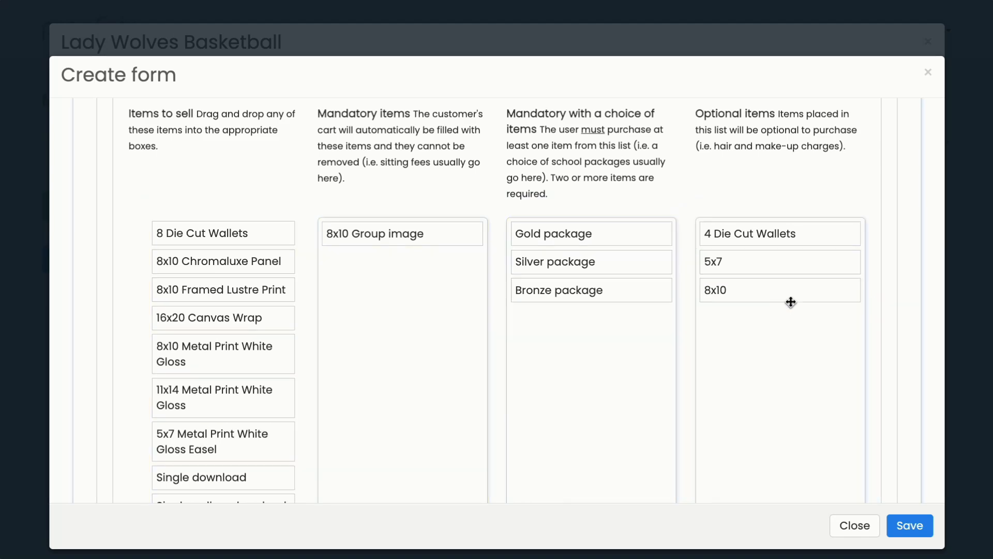
drag(217, 477, 761, 384)
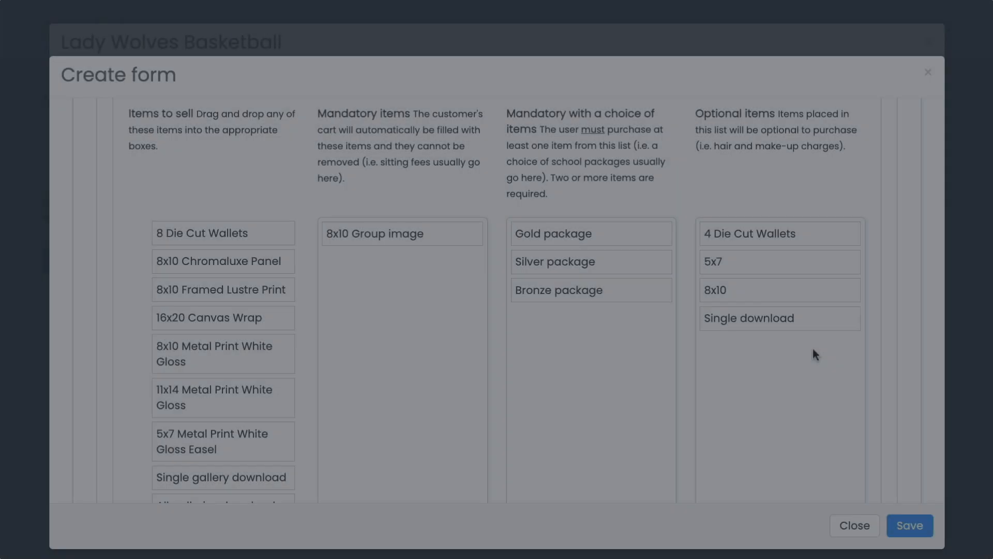
Step: Add a checkbox question to the form's optional additional data section
scroll(812, 349, down, 12)
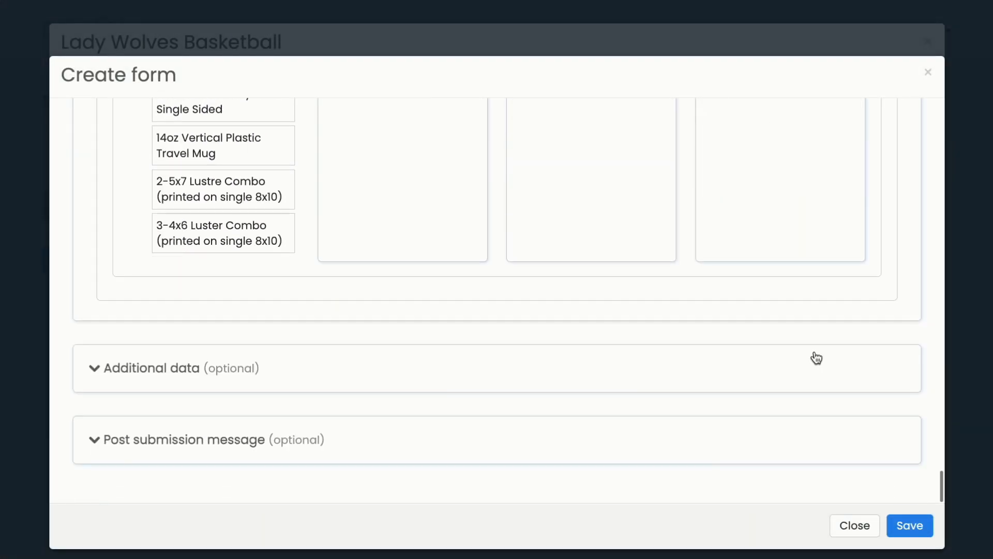
click(410, 379)
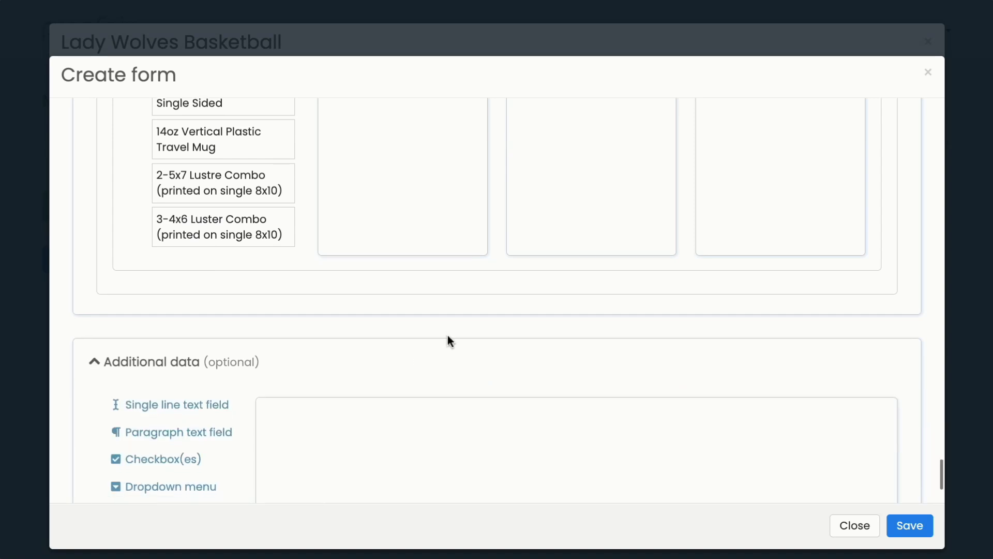
scroll(448, 340, down, 3)
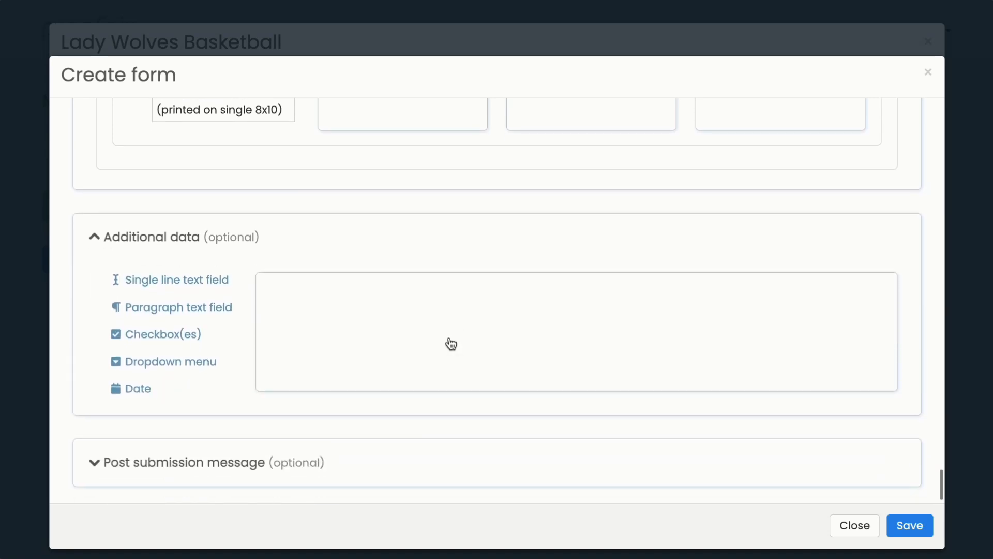
click(166, 334)
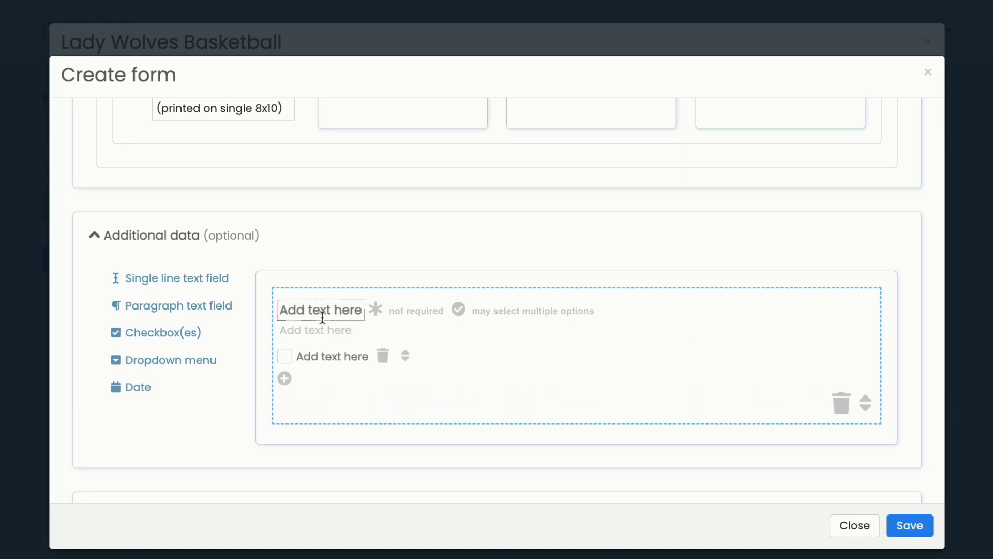
Step: Begin the post submission message for customers with the text "Can't wait to"
scroll(210, 393, down, 1)
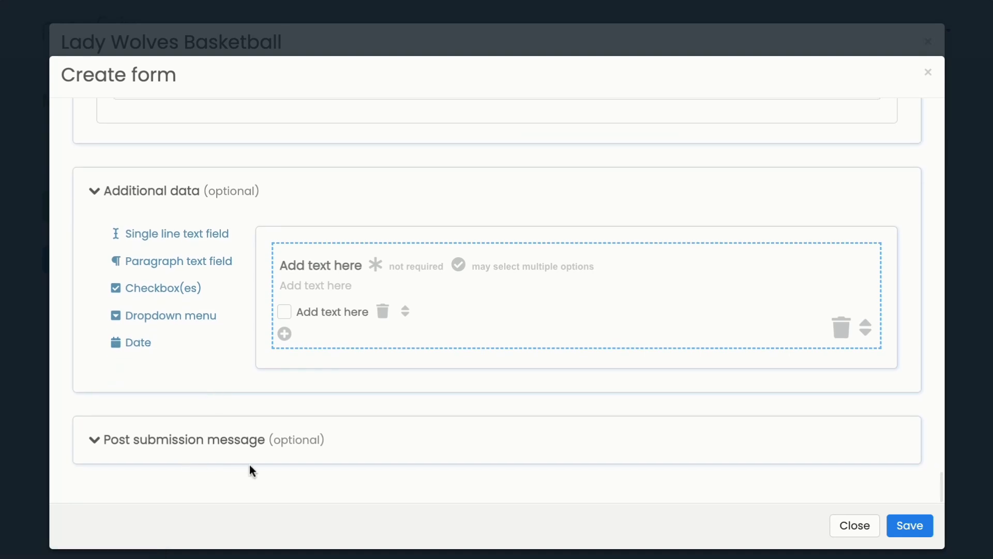
click(269, 443)
scroll(465, 391, down, 1)
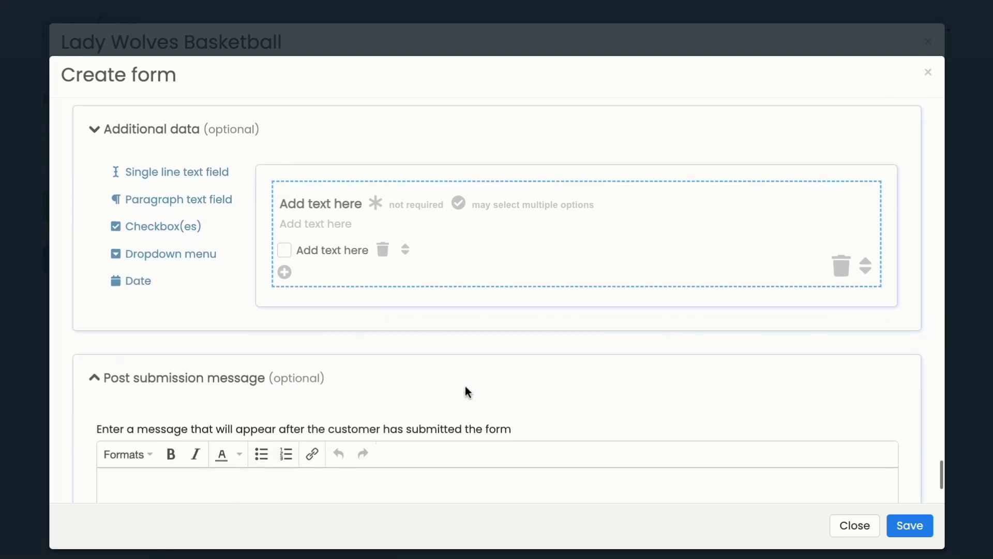
scroll(464, 386, down, 2)
click(446, 393)
text(C)
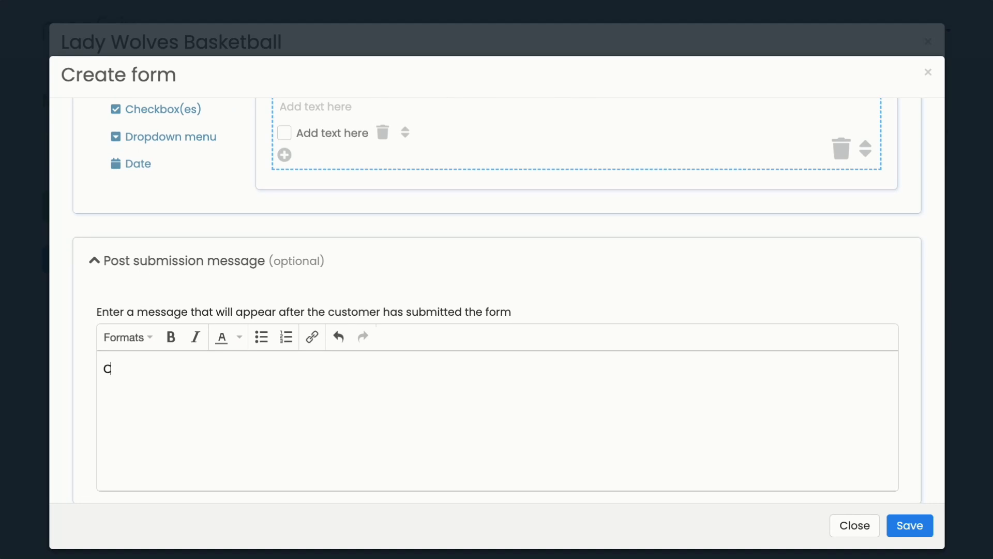
text(an't wait to)
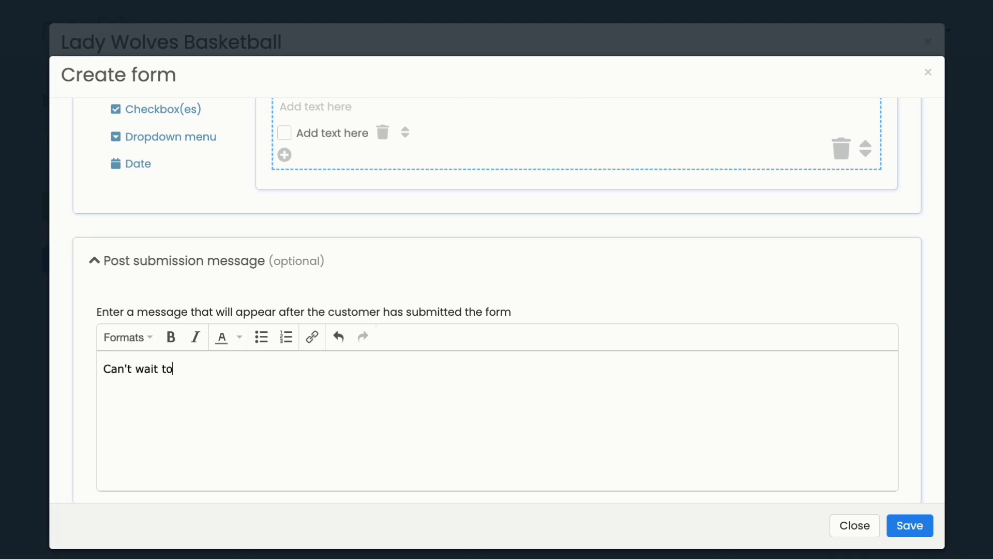